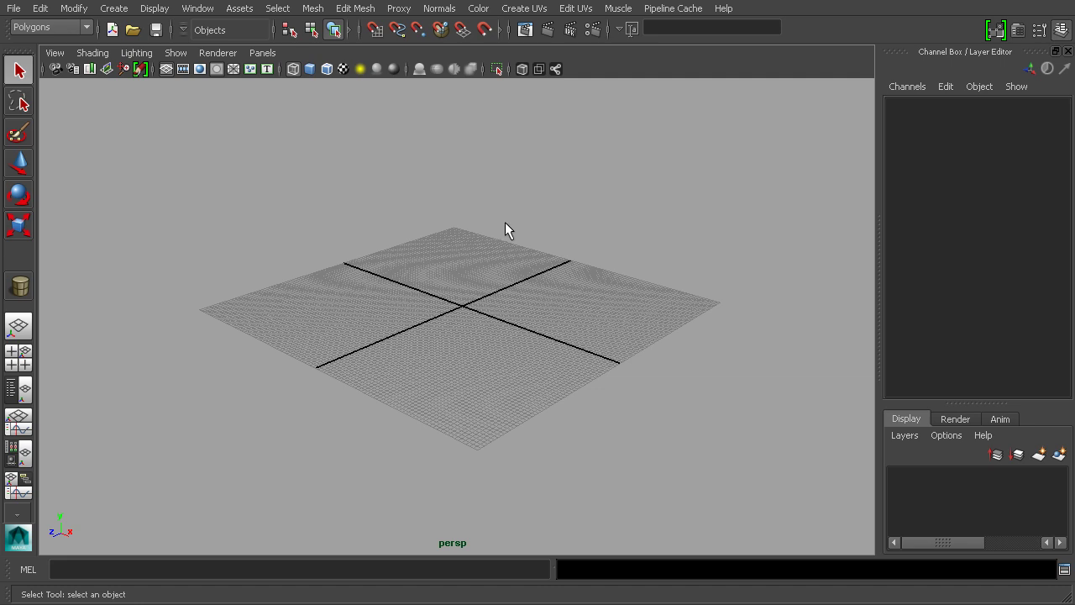
Tumble, pan and dolly the perspective camera around the empty grid
alt+drag(441, 265, 482, 271)
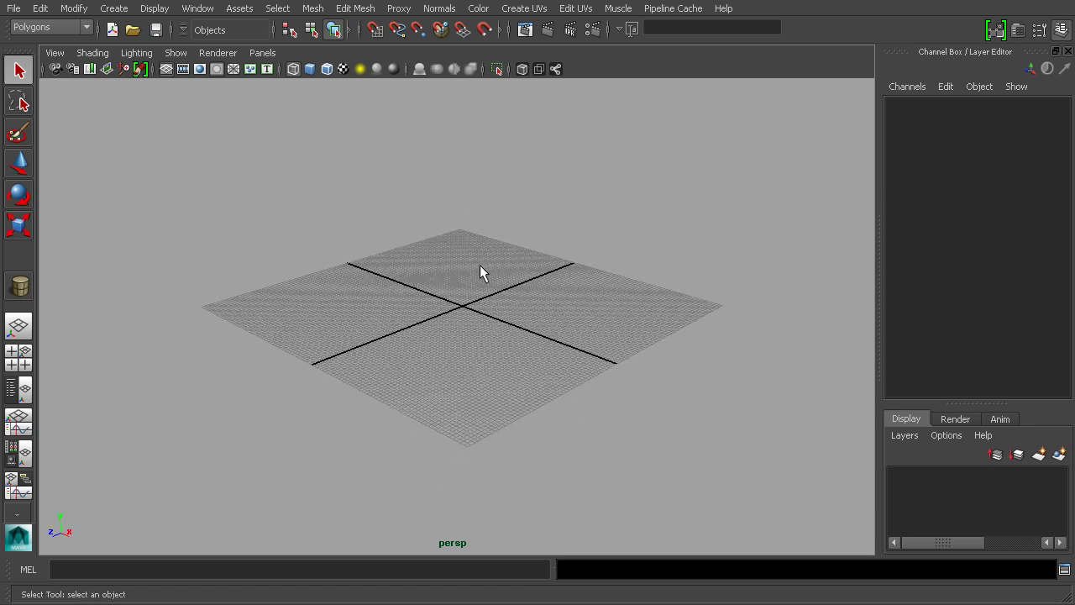
mouse_move(482, 272)
alt+middle_down()
mouse_move(494, 286)
mouse_move(409, 230)
mouse_move(494, 271)
mouse_move(521, 211)
mouse_move(344, 257)
mouse_move(680, 252)
mouse_move(490, 252)
alt+middle_up()
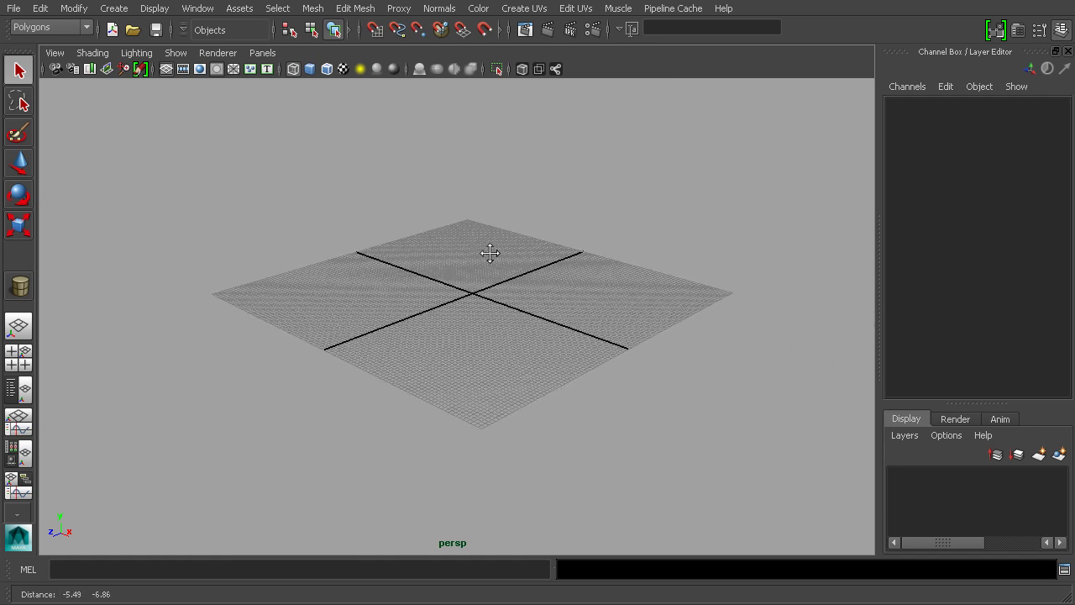
alt+right_drag(505, 265, 593, 358)
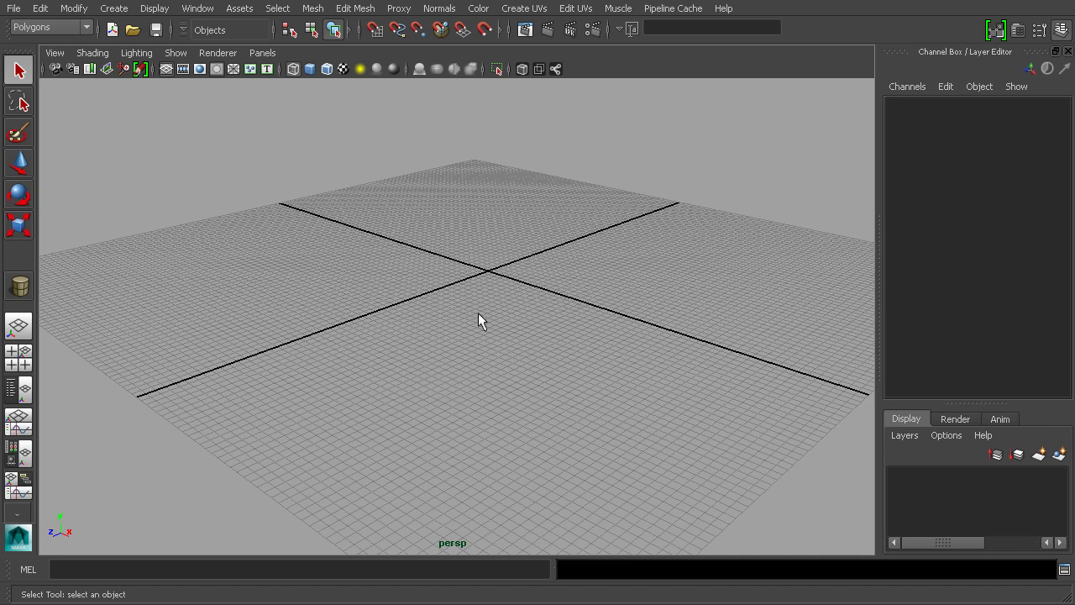
alt+drag(495, 319, 365, 232)
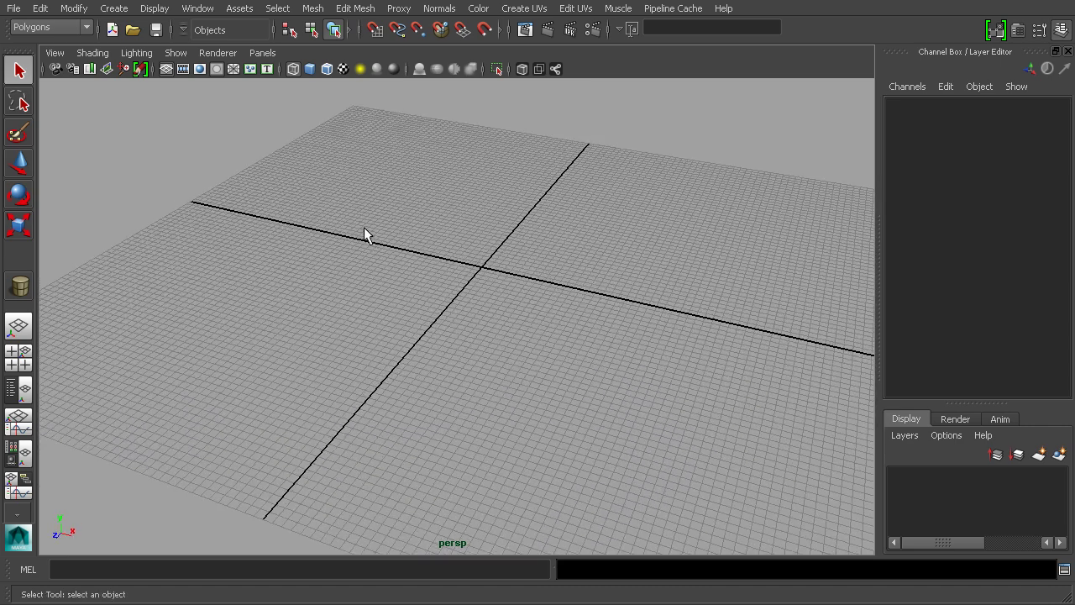
Browse the viewport's Camera Tools without choosing one, then tumble the view further
click(76, 53)
mouse_move(58, 52)
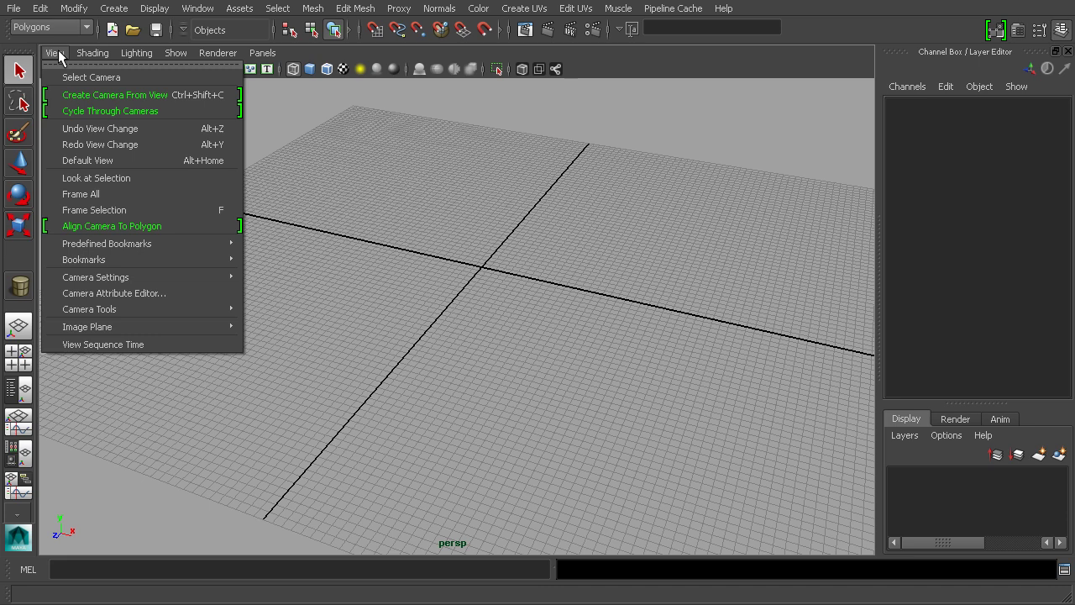
mouse_move(139, 308)
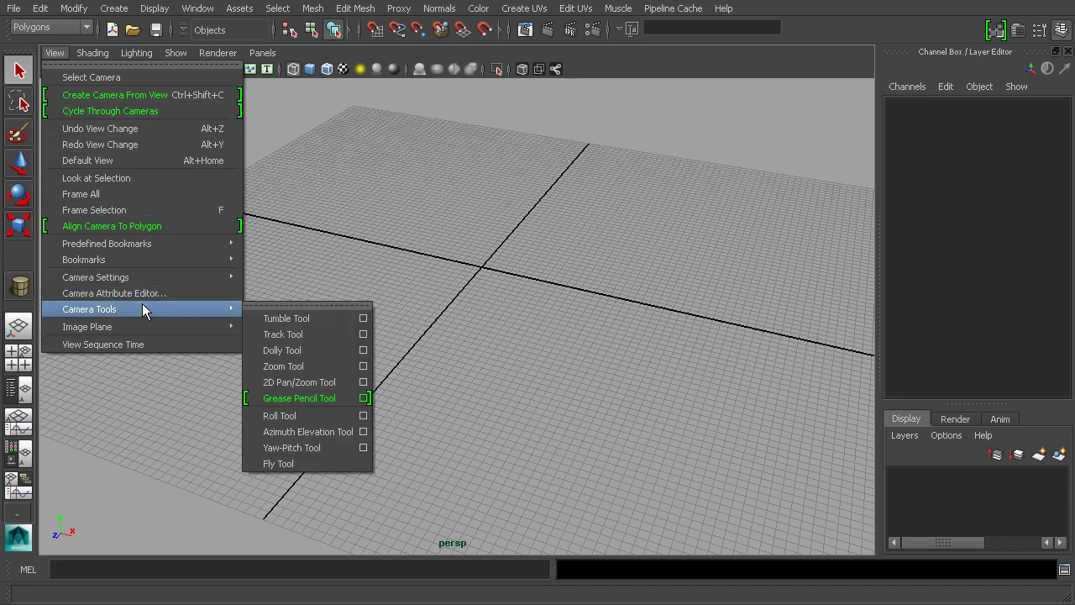
click(533, 321)
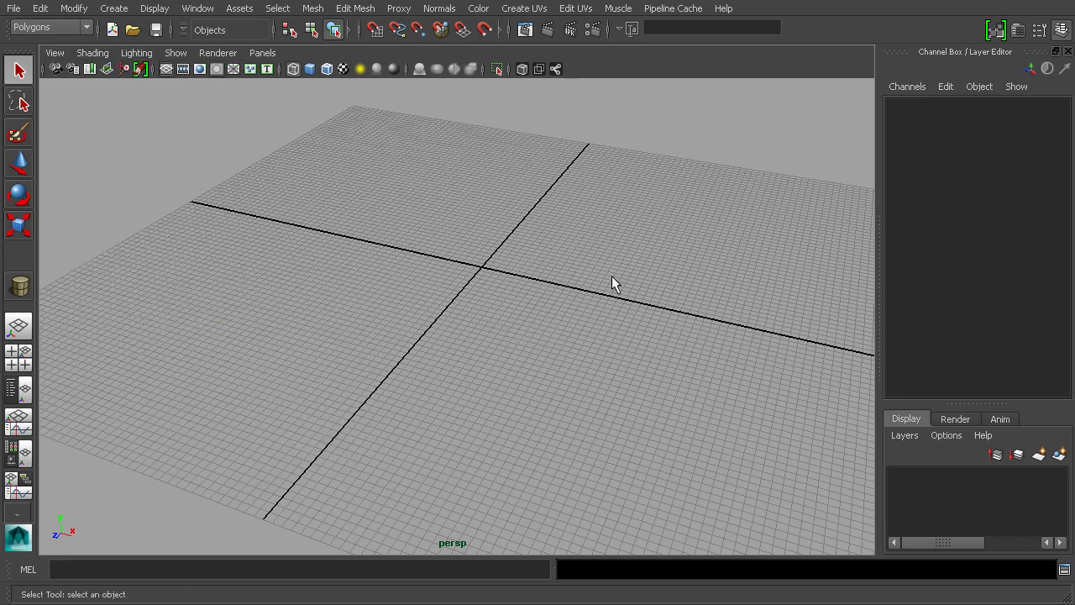
mouse_move(612, 276)
alt+mouse_down()
mouse_move(608, 252)
mouse_move(625, 276)
alt+mouse_up()
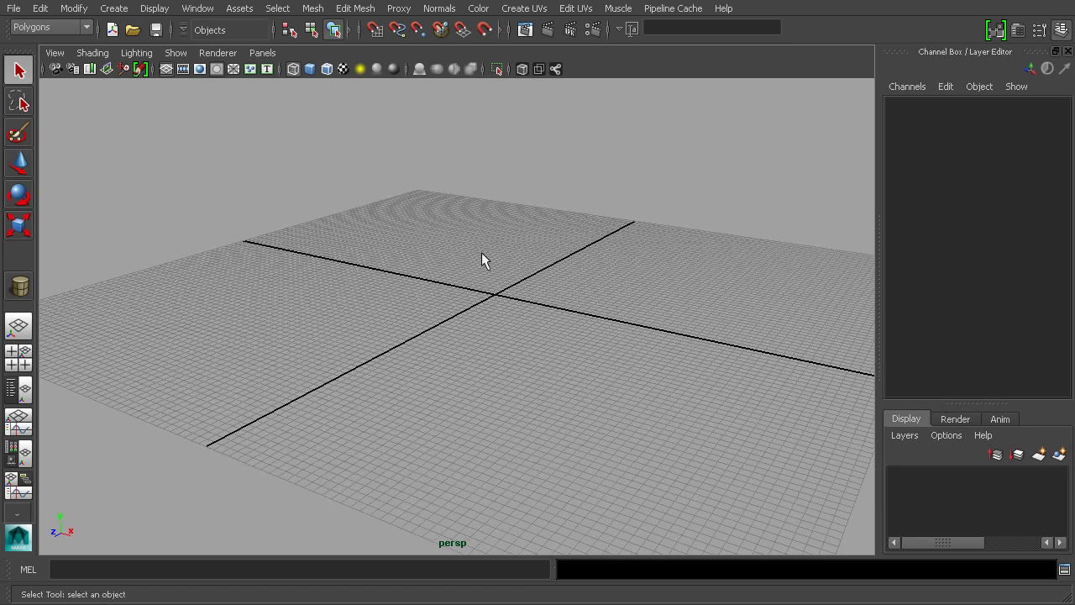
alt+drag(545, 263, 521, 277)
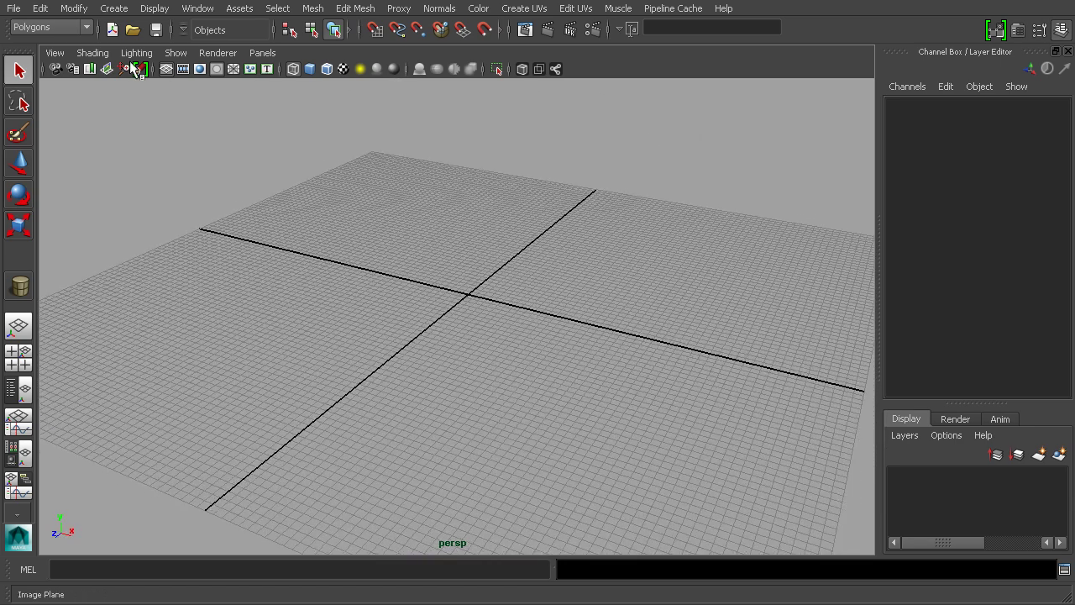
Toggle to four views, then maximize the persp panel and tumble it to a new angle
key(space)
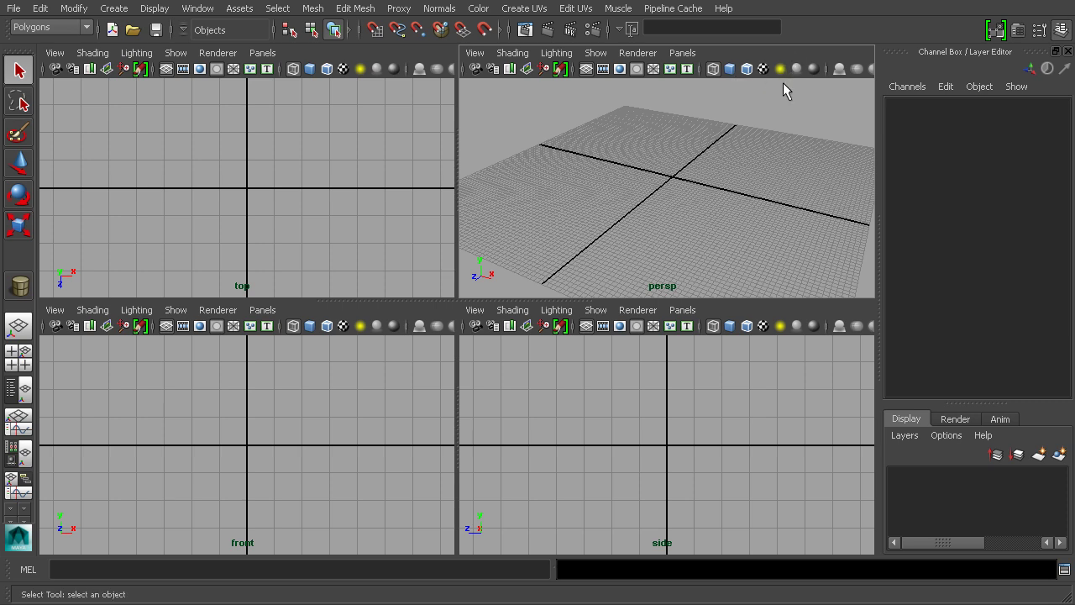
key(space)
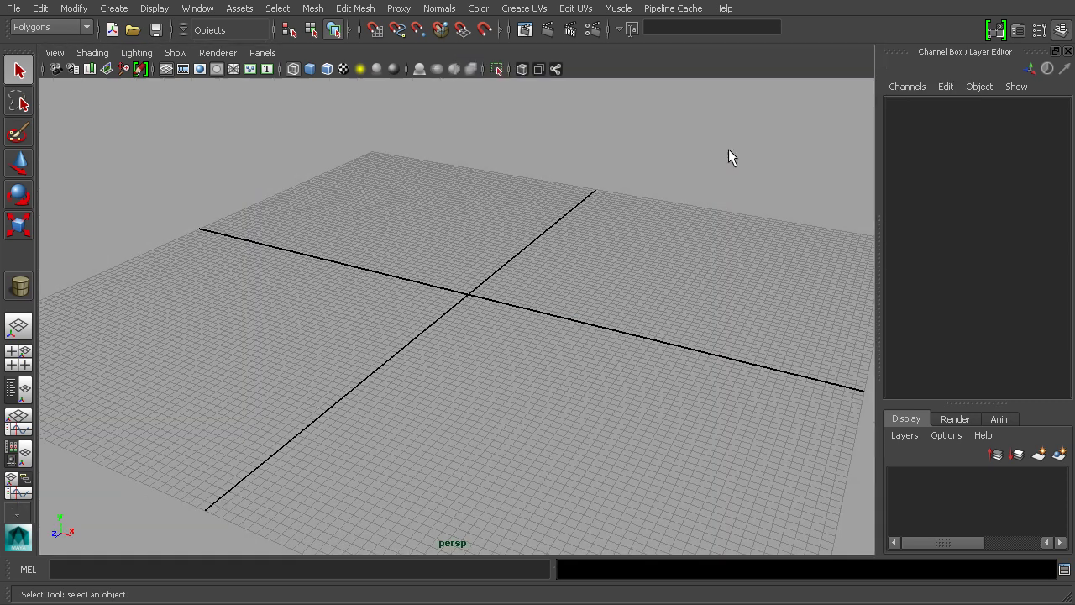
alt+drag(643, 289, 605, 286)
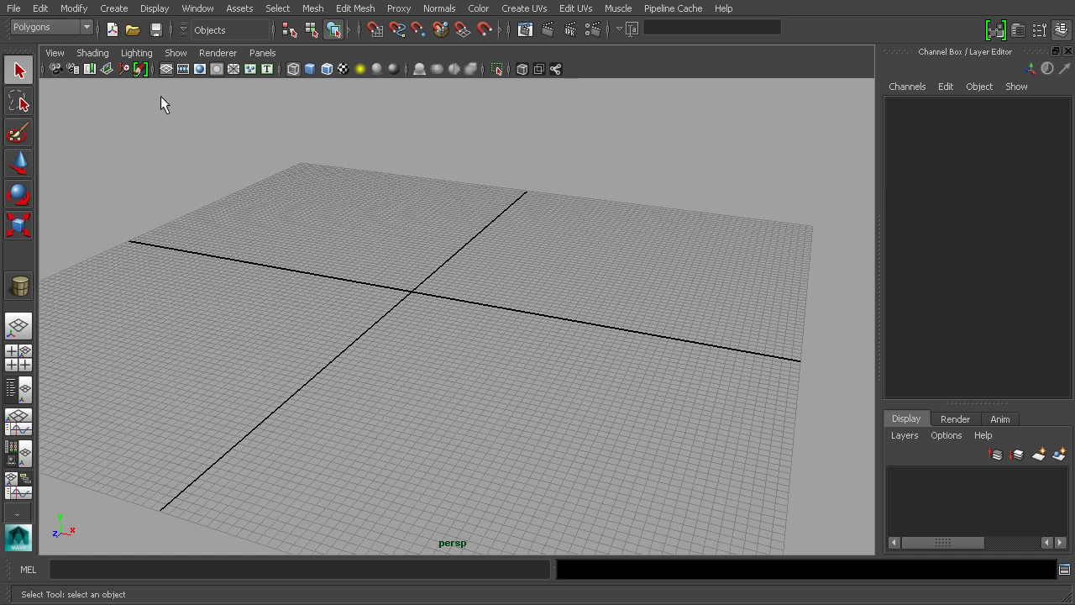
click(115, 10)
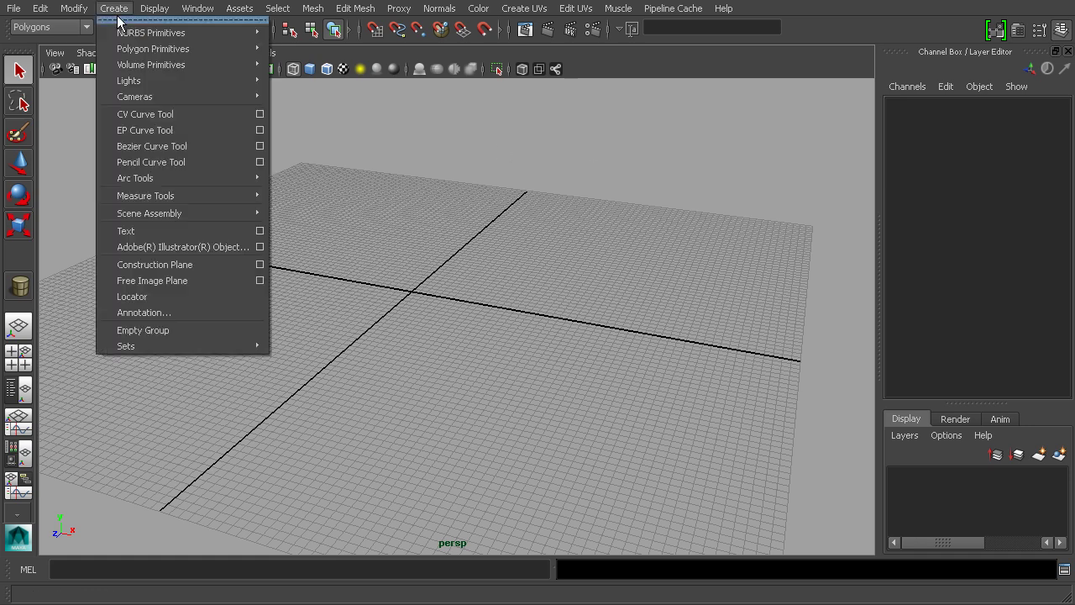
mouse_move(132, 34)
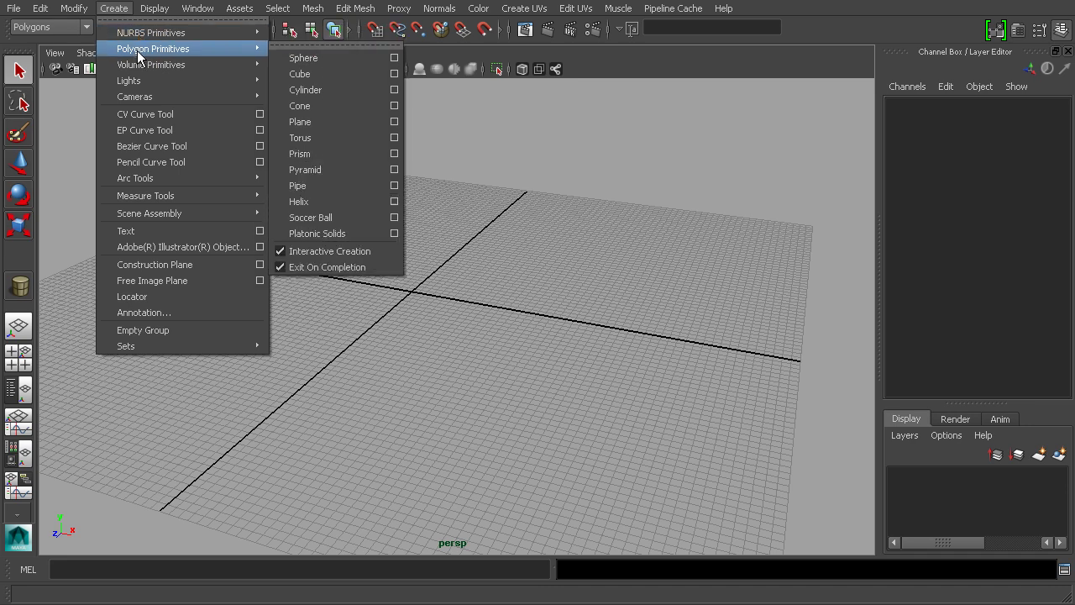
mouse_move(139, 64)
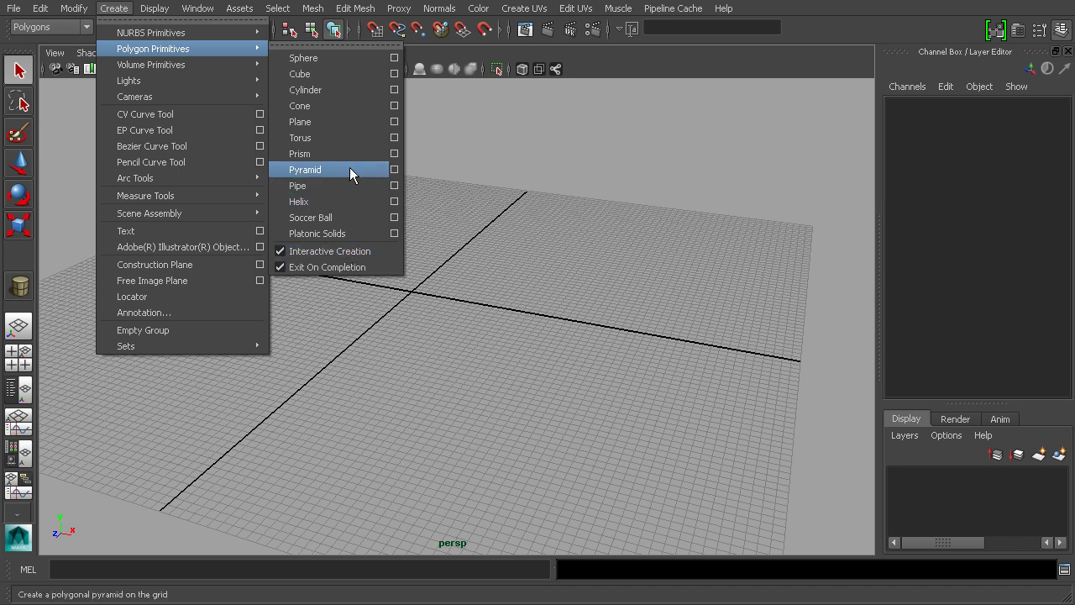
click(324, 89)
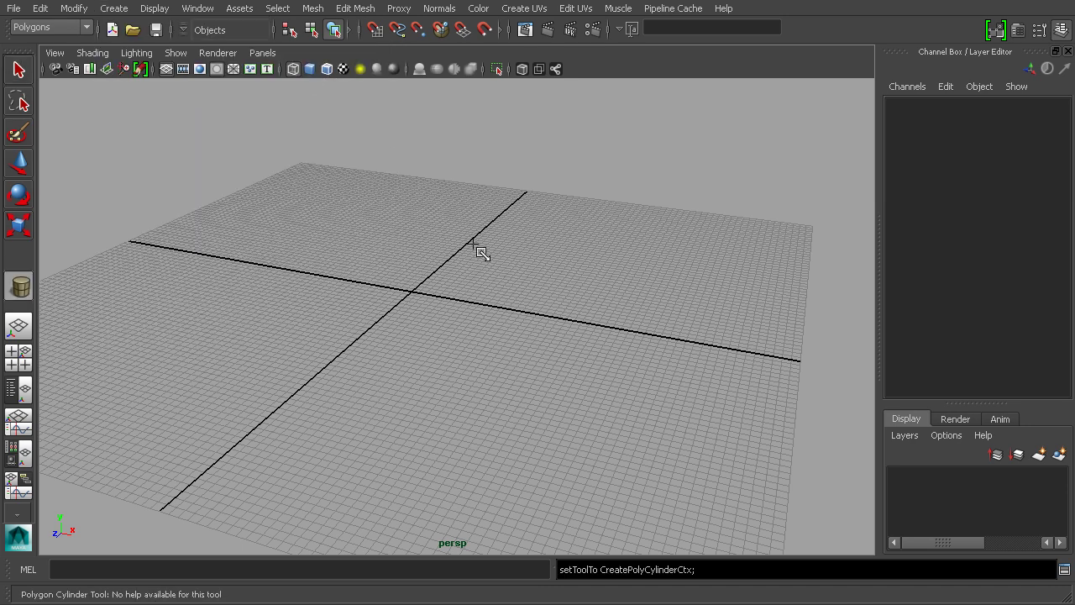
drag(412, 290, 471, 330)
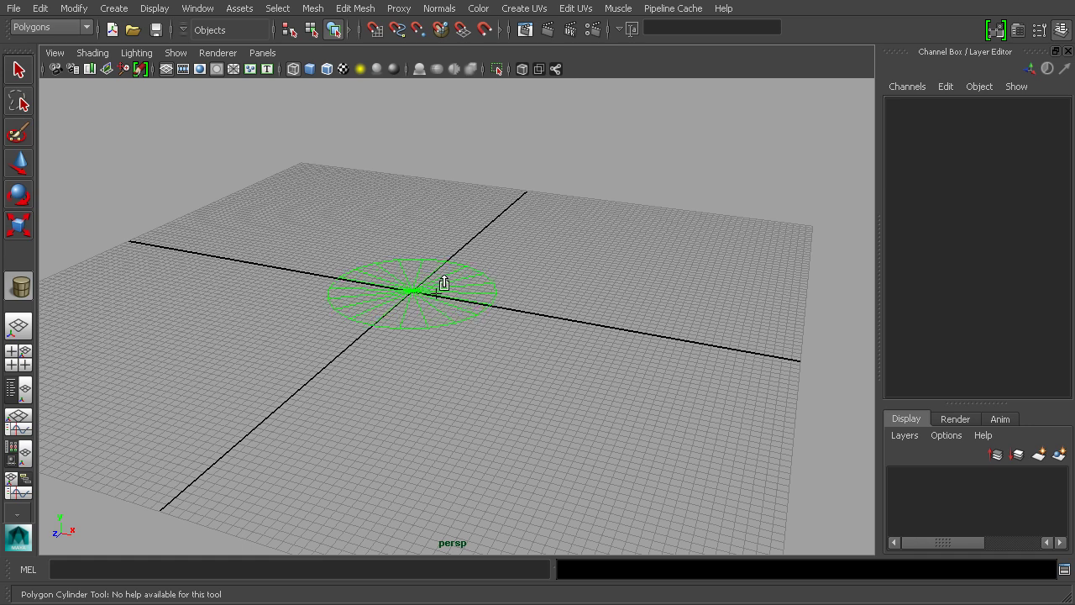
drag(437, 291, 446, 136)
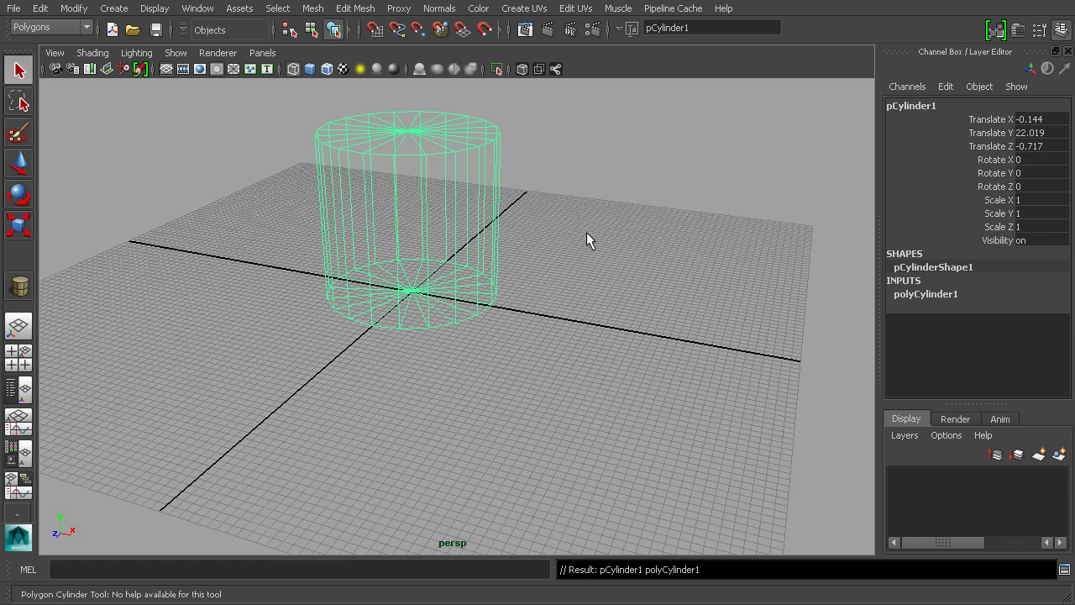
key(Delete)
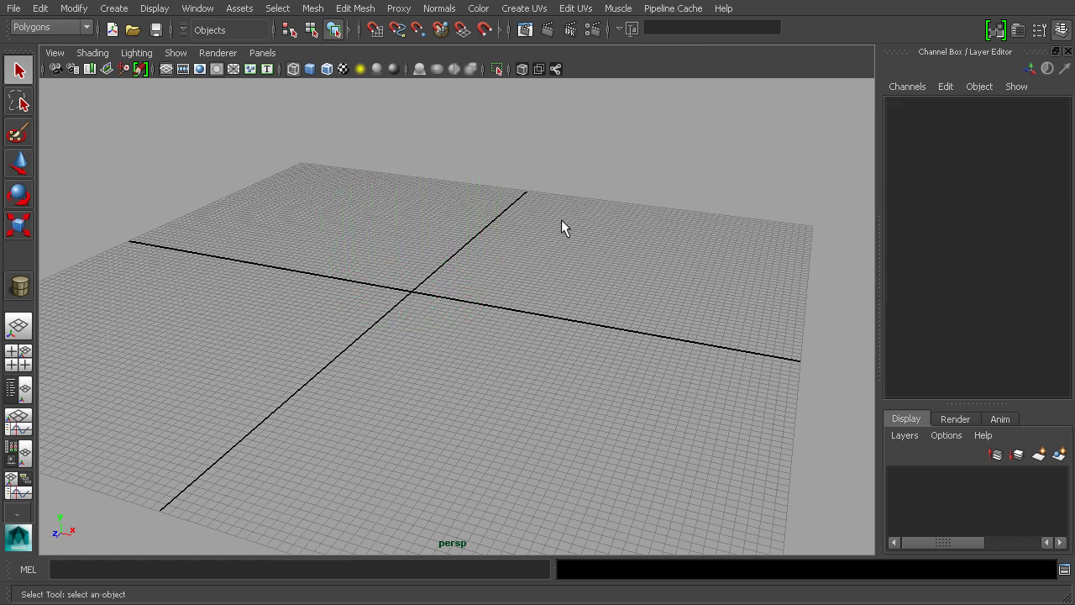
Turn off Interactive Creation and create a default polygon cylinder at the origin
click(120, 10)
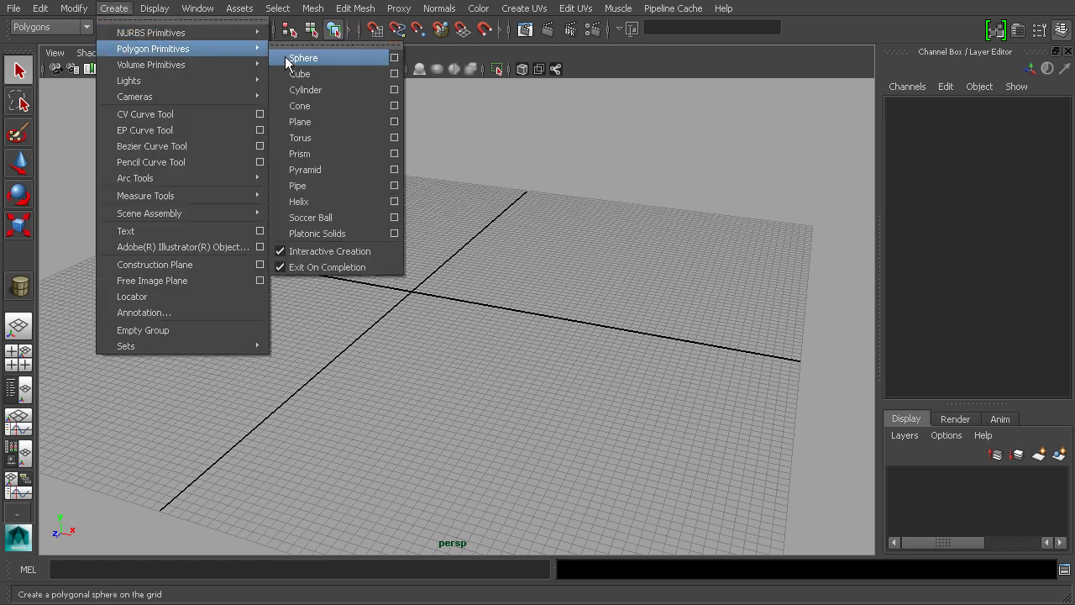
click(330, 246)
click(113, 8)
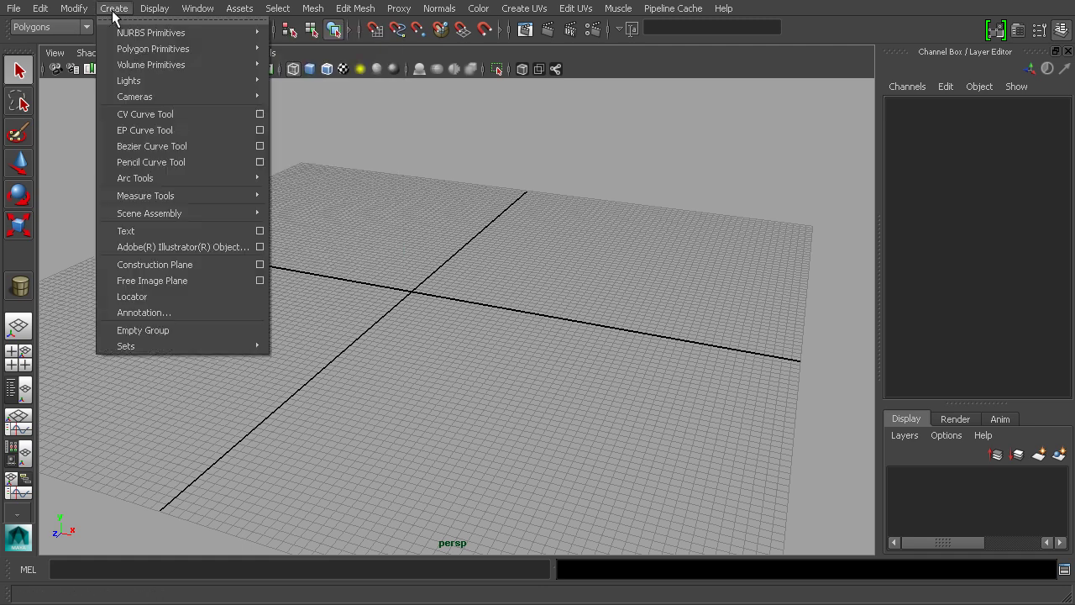
mouse_move(185, 64)
mouse_move(229, 48)
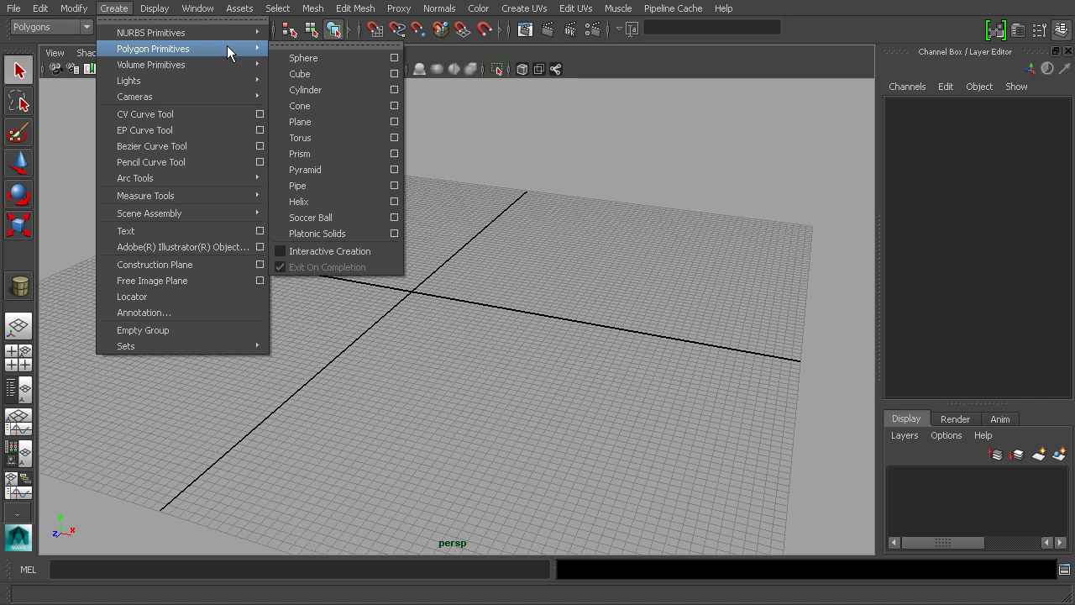
click(325, 89)
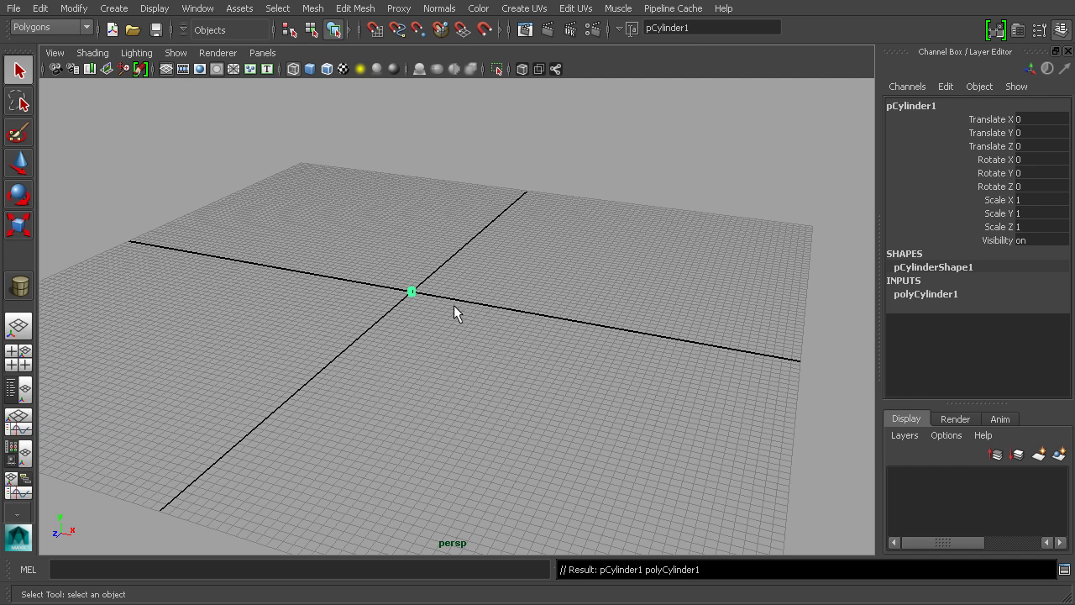
Frame pCylinder1 in the view and orbit around it
alt+right_drag(453, 307, 434, 324)
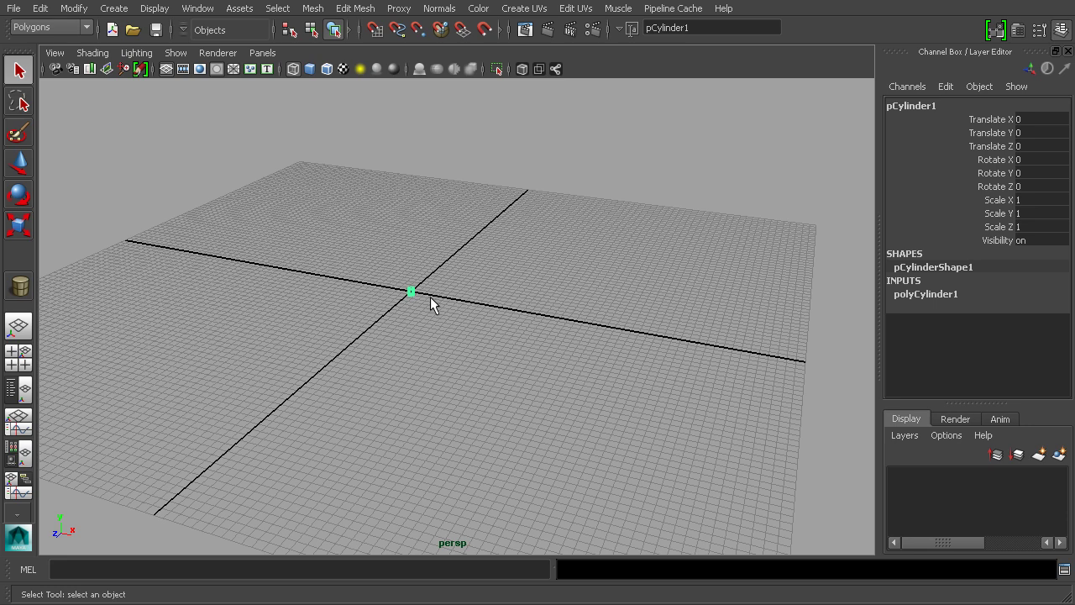
key(f)
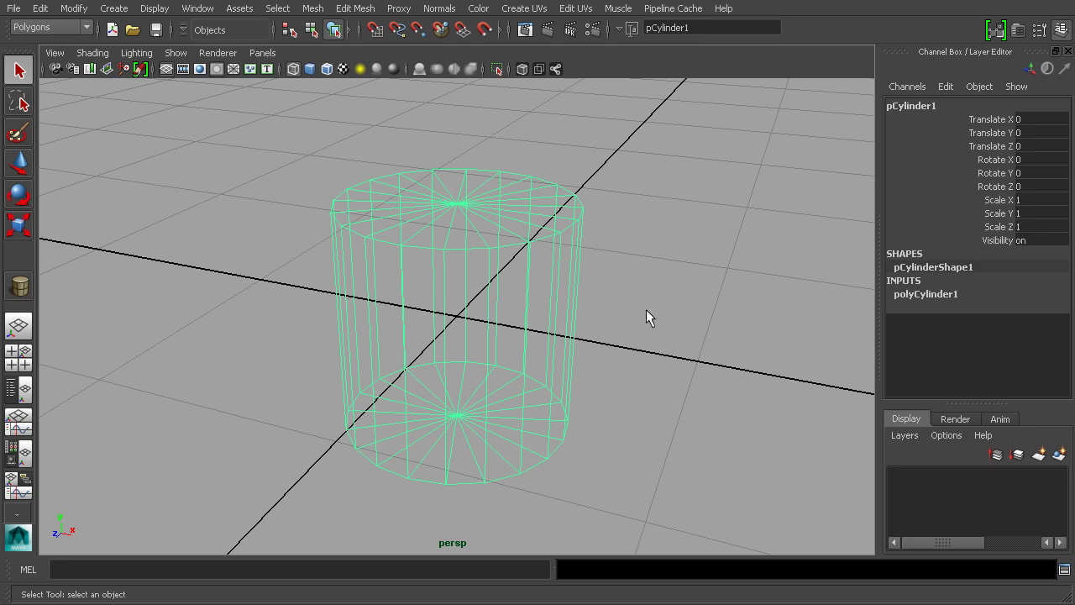
alt+drag(646, 314, 540, 276)
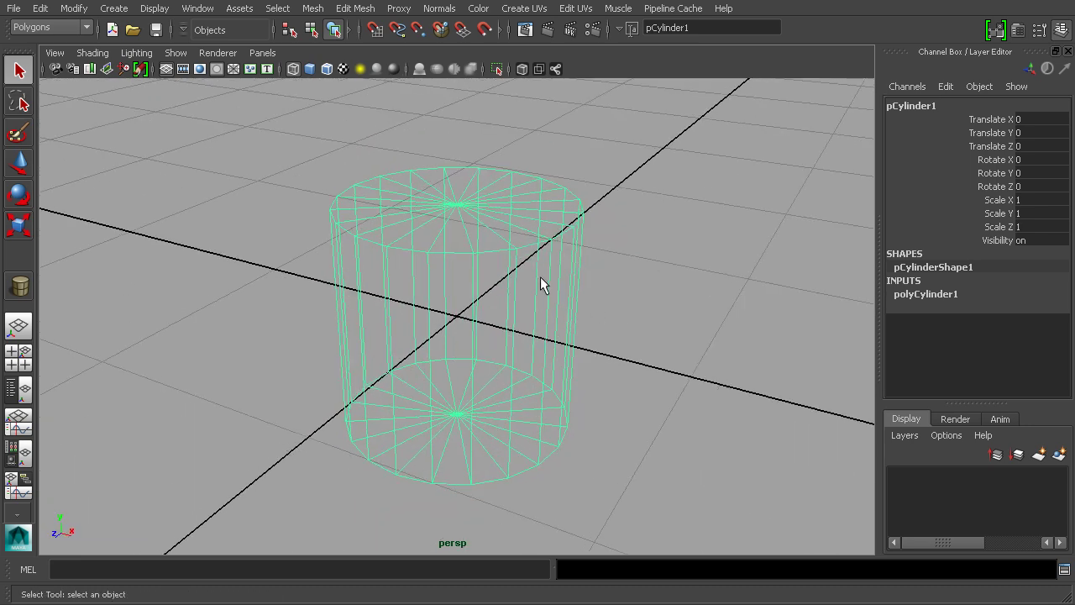
mouse_move(561, 318)
alt+mouse_down()
mouse_move(619, 311)
mouse_move(581, 314)
alt+mouse_up()
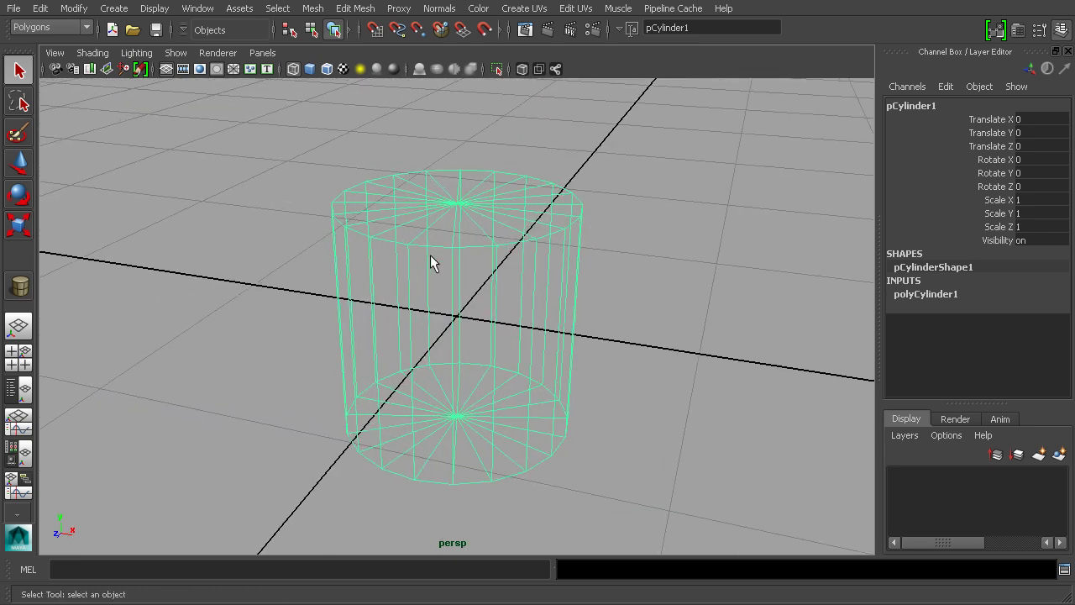
mouse_move(492, 278)
alt+mouse_down()
mouse_move(497, 264)
mouse_move(482, 269)
alt+mouse_up()
click(93, 52)
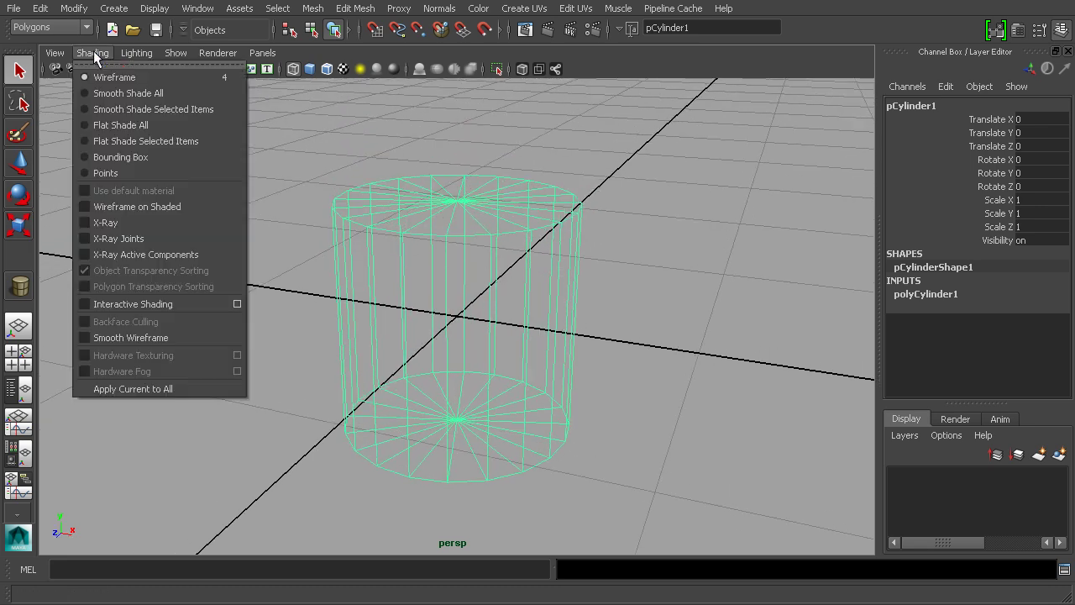
click(107, 91)
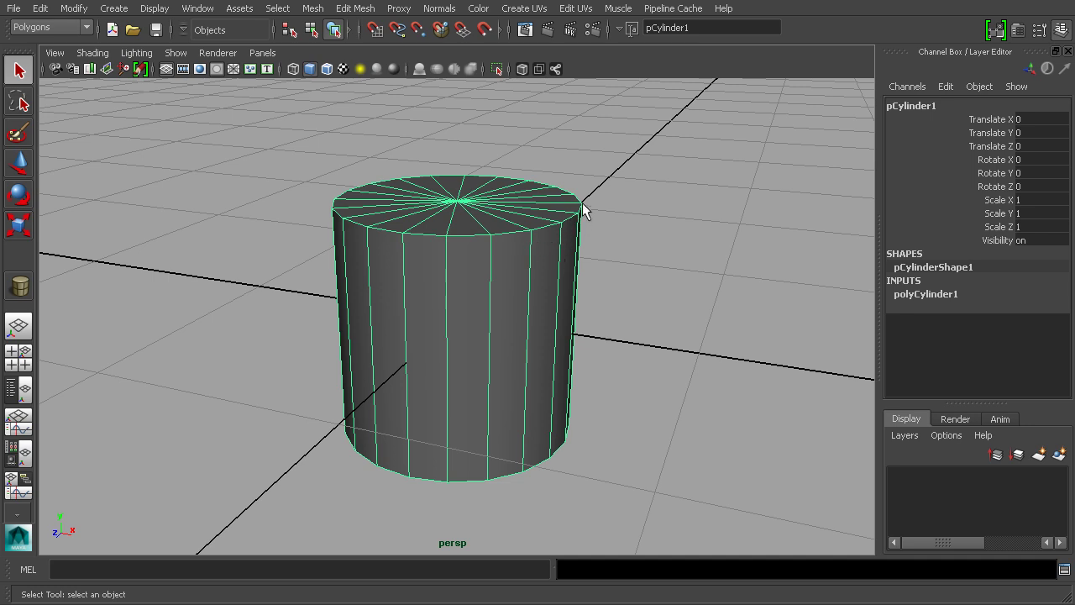
key(4)
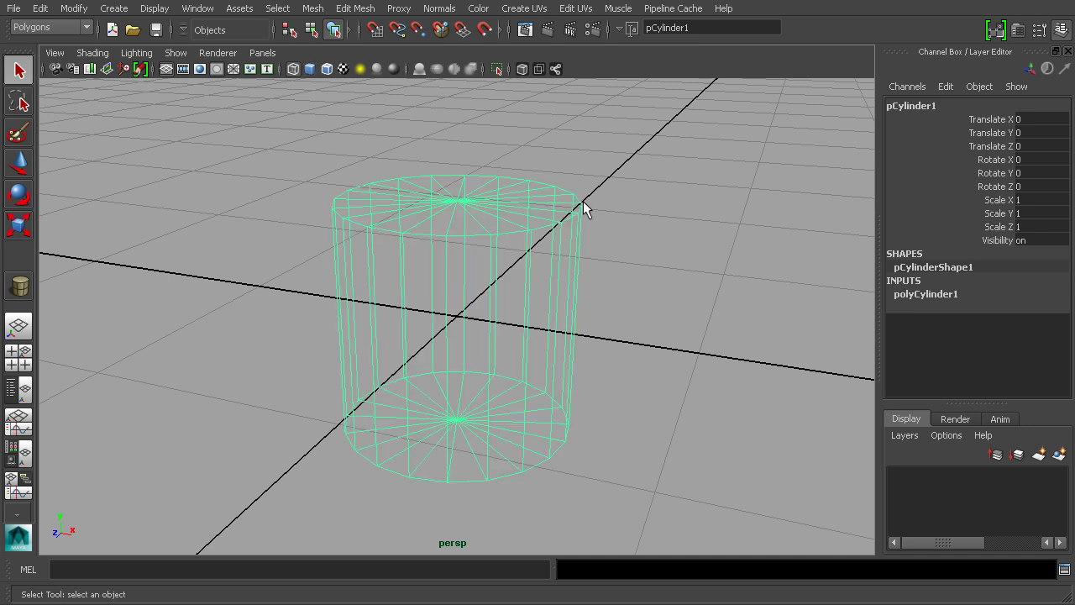
key(5)
mouse_move(537, 250)
alt+mouse_down()
mouse_move(457, 260)
mouse_move(746, 259)
mouse_move(588, 264)
alt+mouse_up()
alt+middle_drag(588, 263, 576, 275)
mouse_move(576, 276)
alt+mouse_down()
mouse_move(566, 286)
mouse_move(575, 294)
alt+mouse_up()
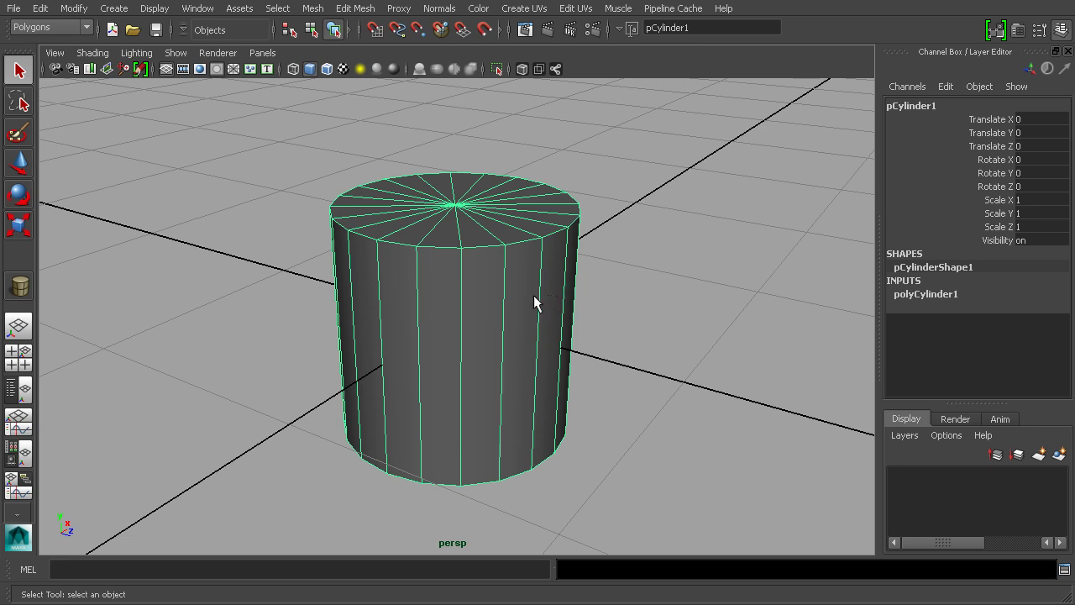
alt+drag(534, 298, 495, 281)
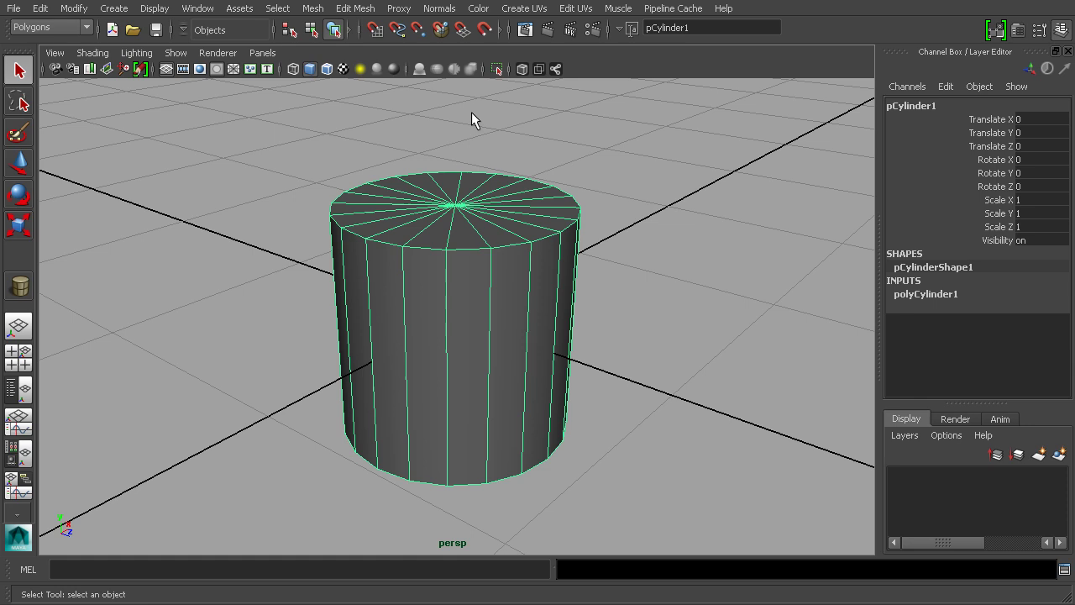
click(311, 30)
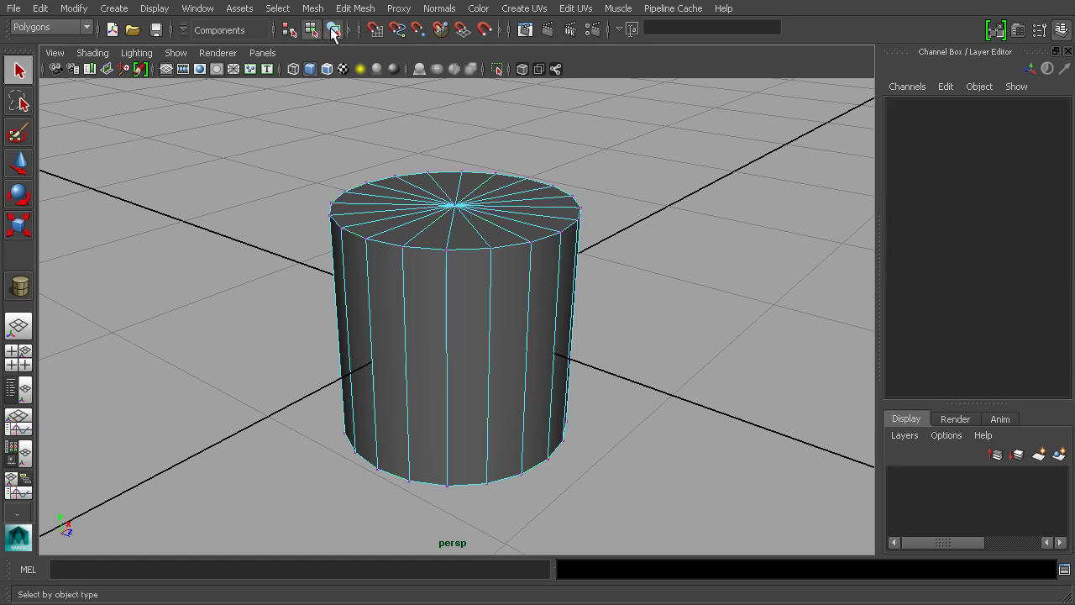
click(333, 30)
click(311, 30)
click(334, 29)
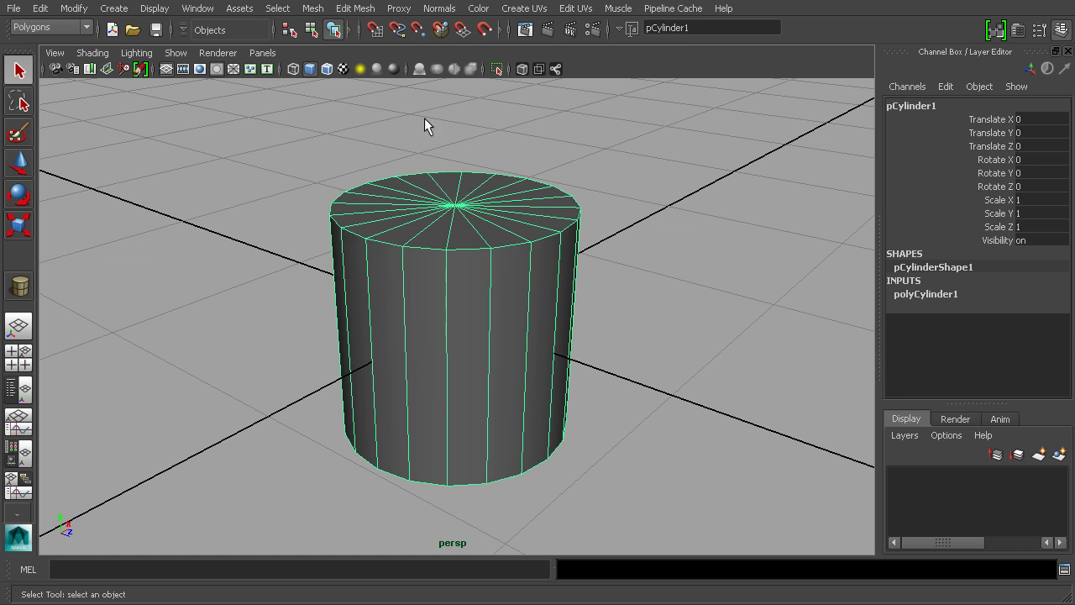
click(311, 30)
click(334, 30)
alt+drag(548, 297, 534, 258)
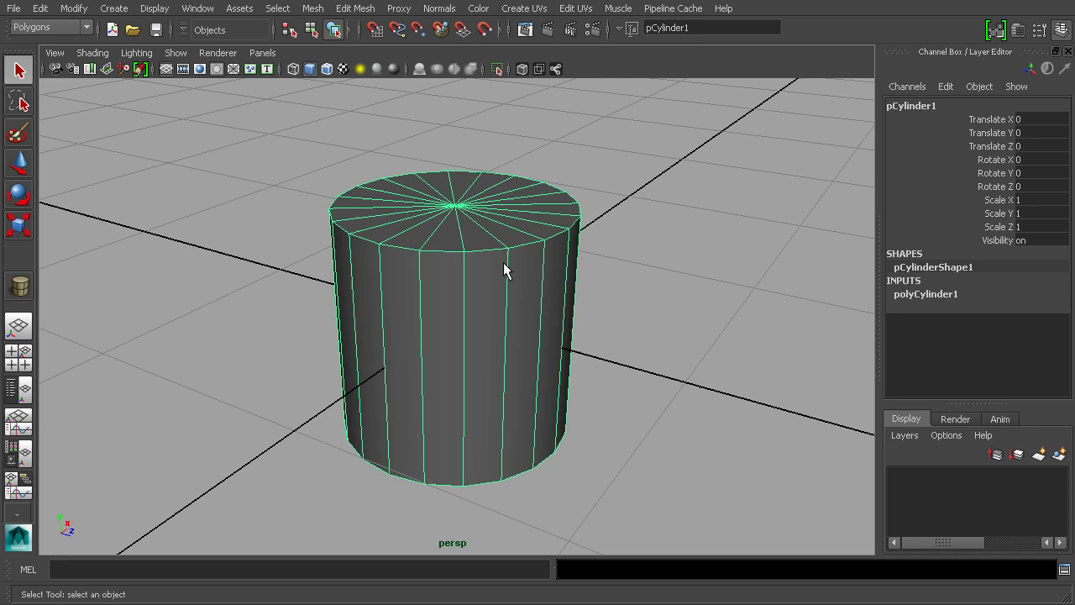
click(312, 30)
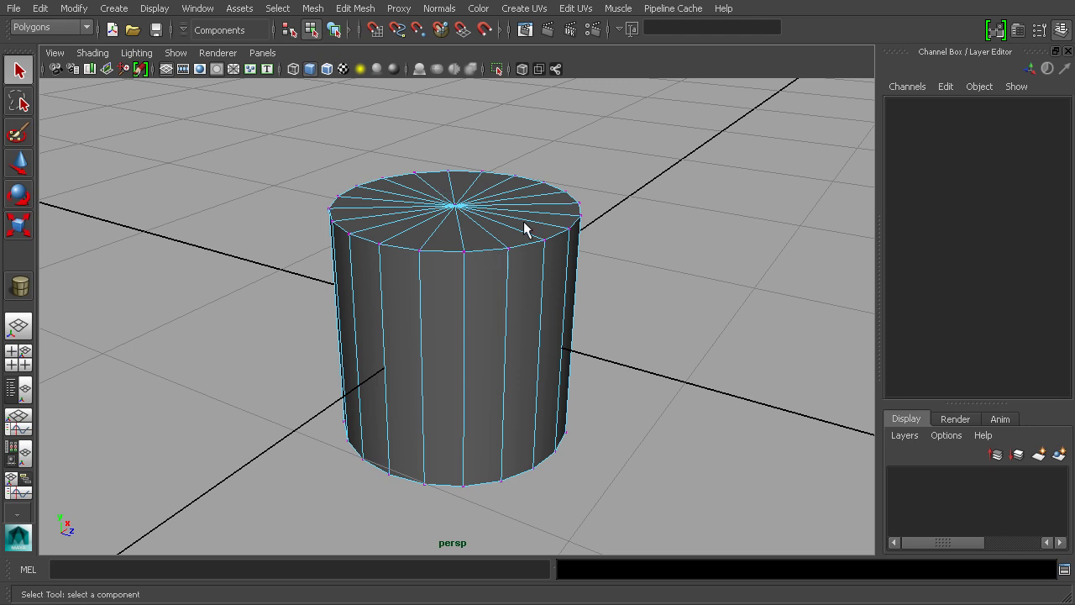
click(333, 30)
right_drag(513, 219, 466, 241)
click(465, 252)
alt+drag(620, 257, 566, 255)
right_drag(562, 242, 556, 200)
click(553, 245)
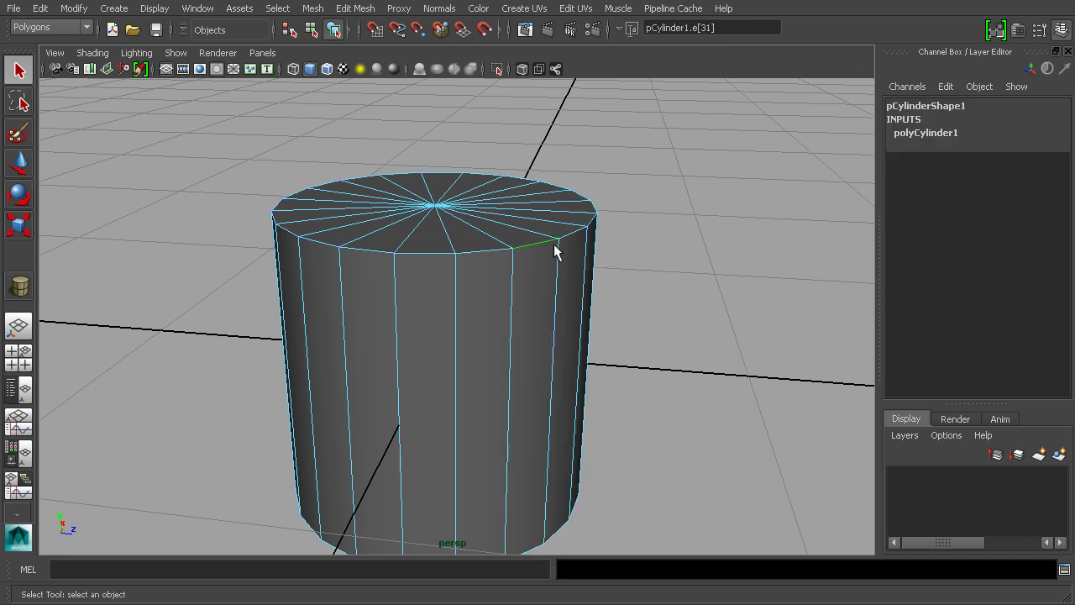
click(503, 252)
right_drag(506, 254, 505, 284)
click(506, 280)
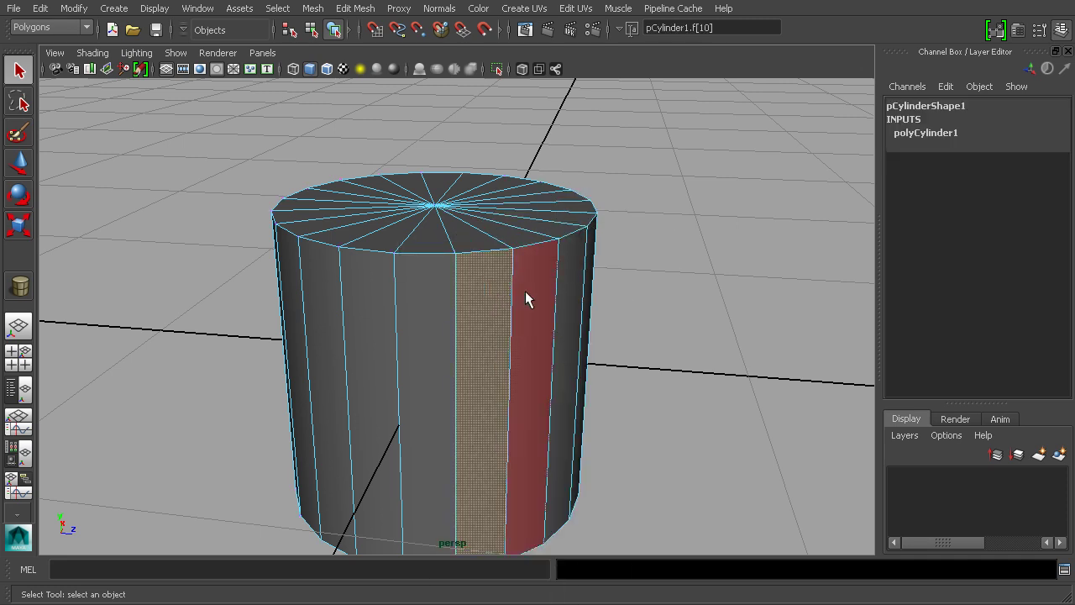
click(525, 290)
click(445, 309)
click(533, 309)
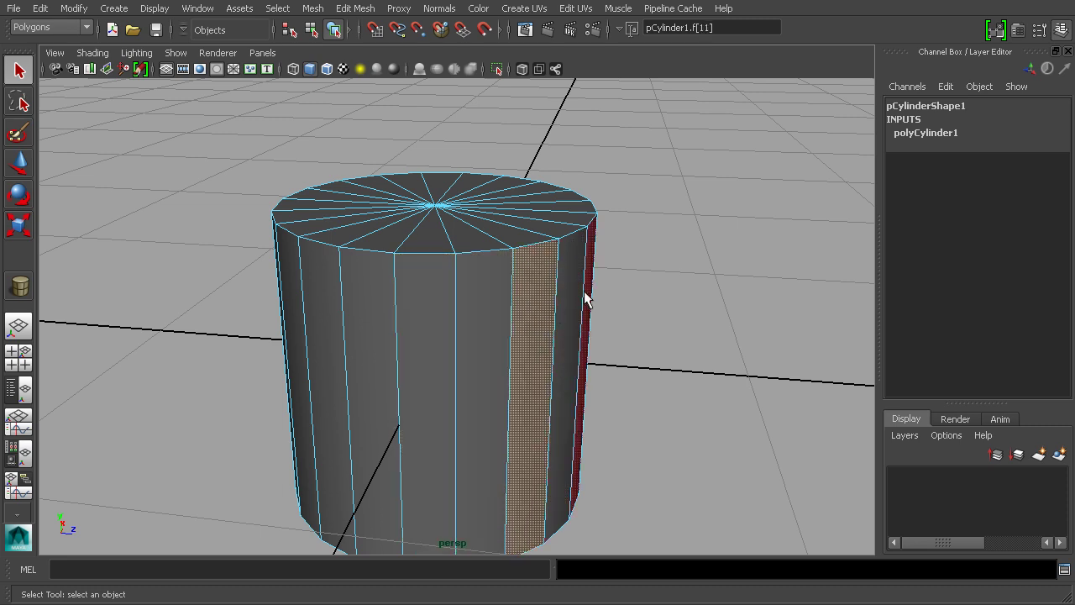
click(311, 29)
click(333, 30)
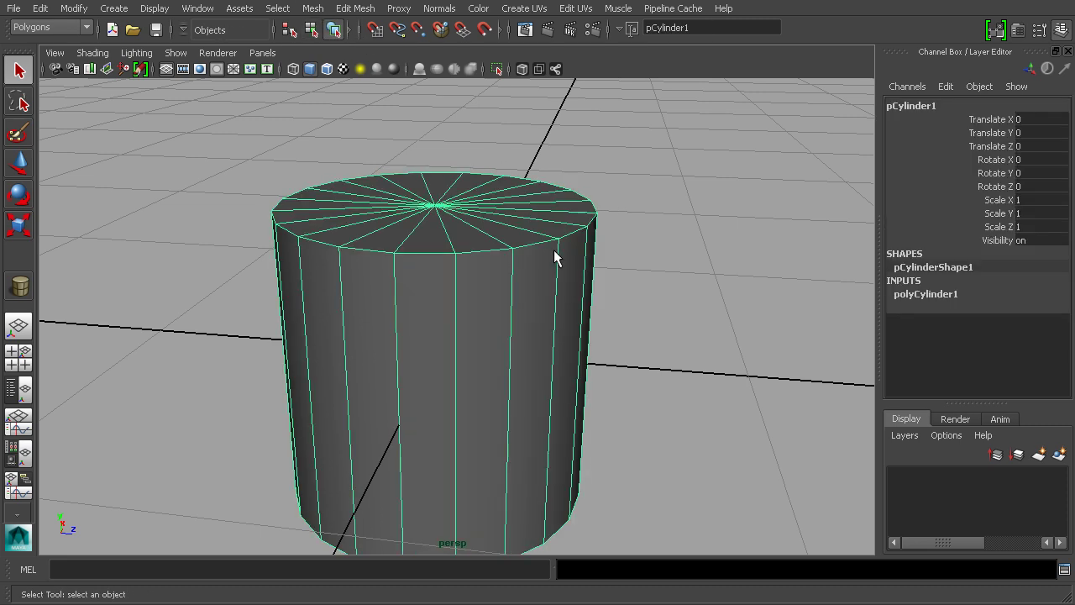
scroll(561, 260, down, 5)
alt+drag(564, 263, 540, 286)
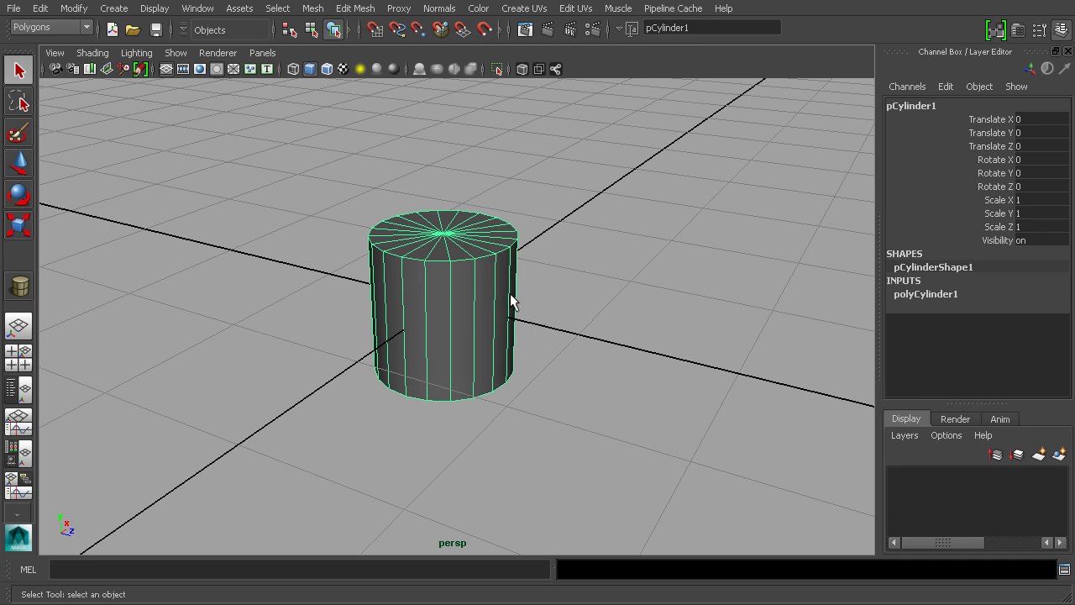
Slide pCylinder1 along Z, tilt it about 22° on X, and scale it uniformly to 1.474
key(w)
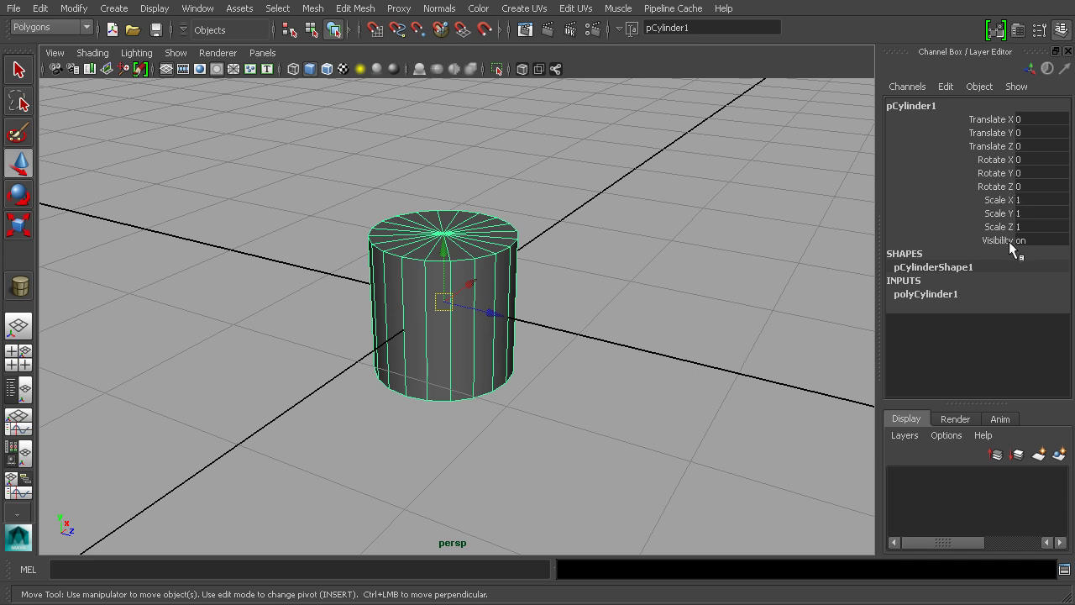
drag(490, 314, 443, 291)
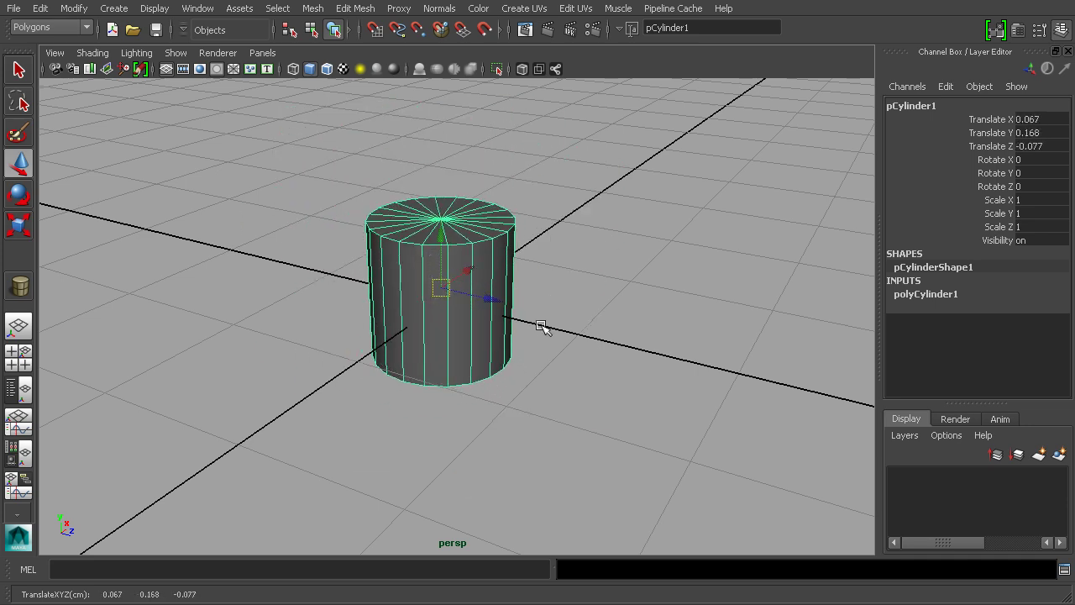
key(e)
drag(499, 271, 499, 305)
key(r)
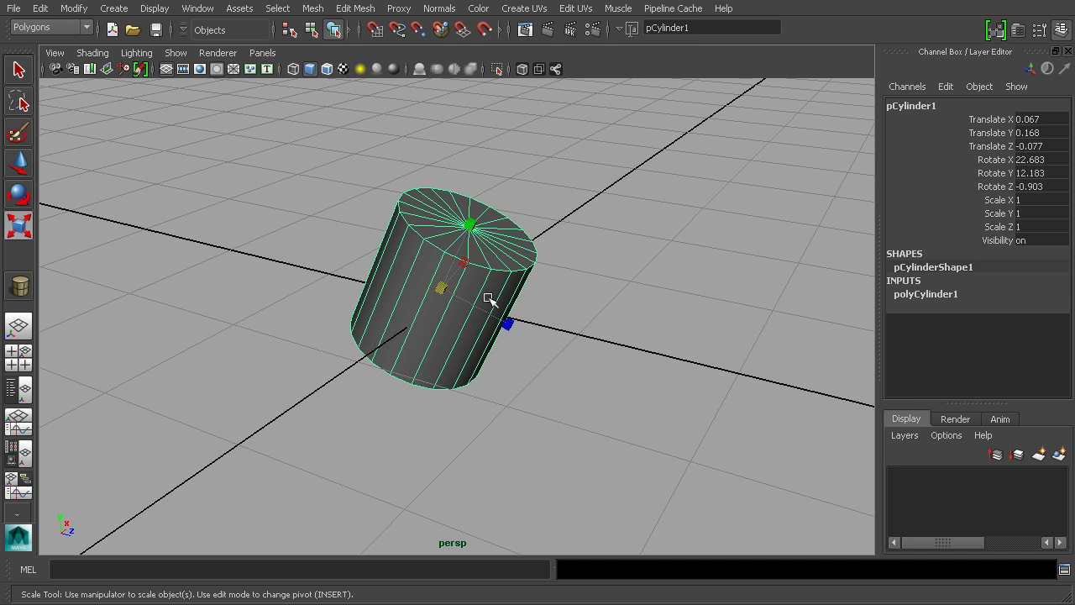
drag(442, 288, 521, 340)
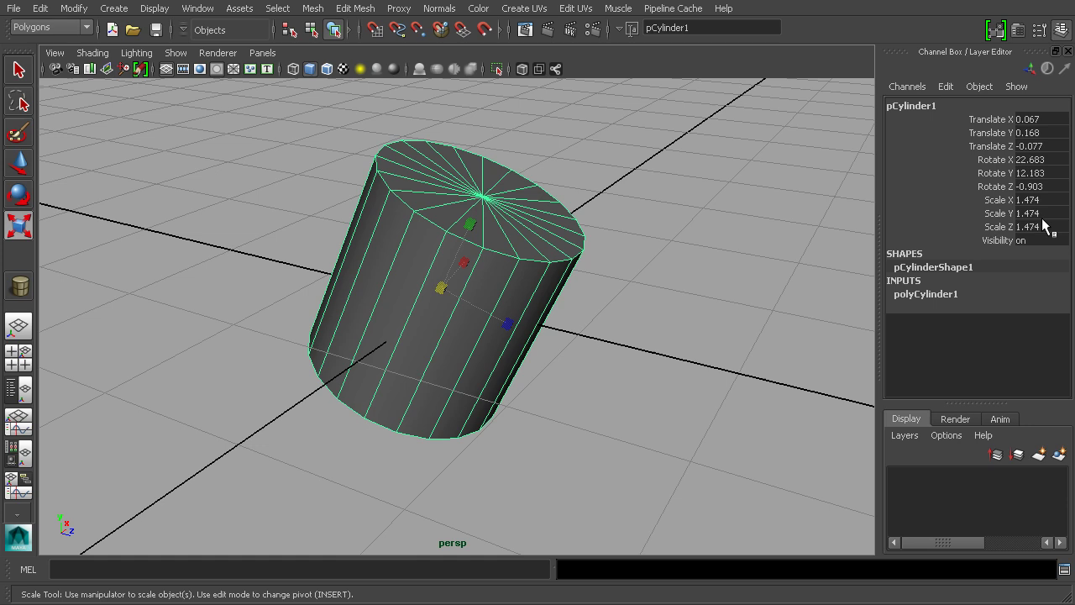
In the Channel Box, set Rotate and Translate XYZ to 0 and Scale XYZ to 1
click(1045, 160)
drag(1046, 162, 1051, 186)
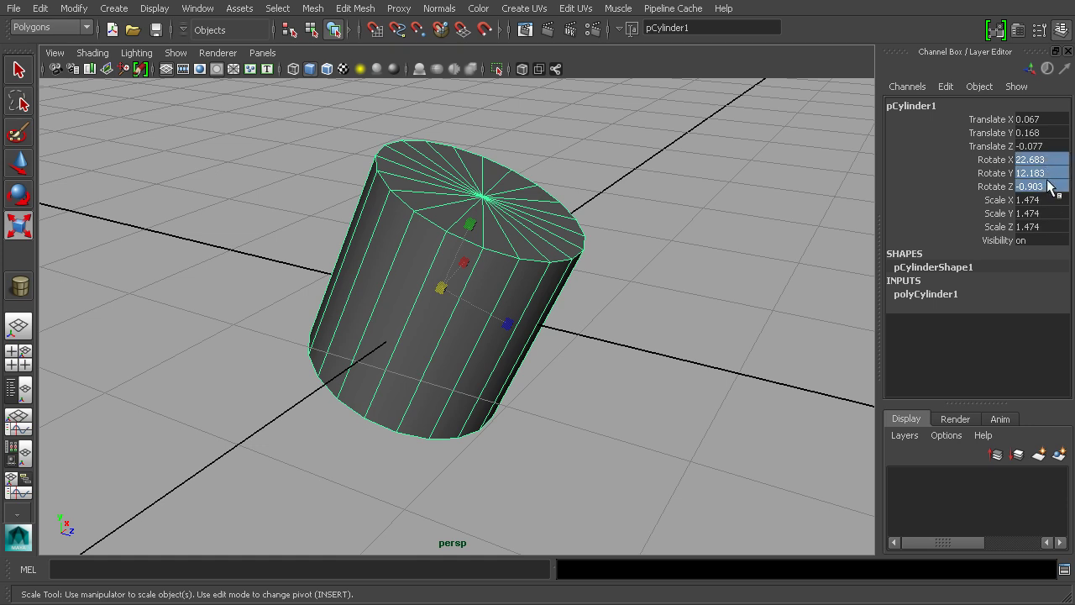
text(0)
key(Return)
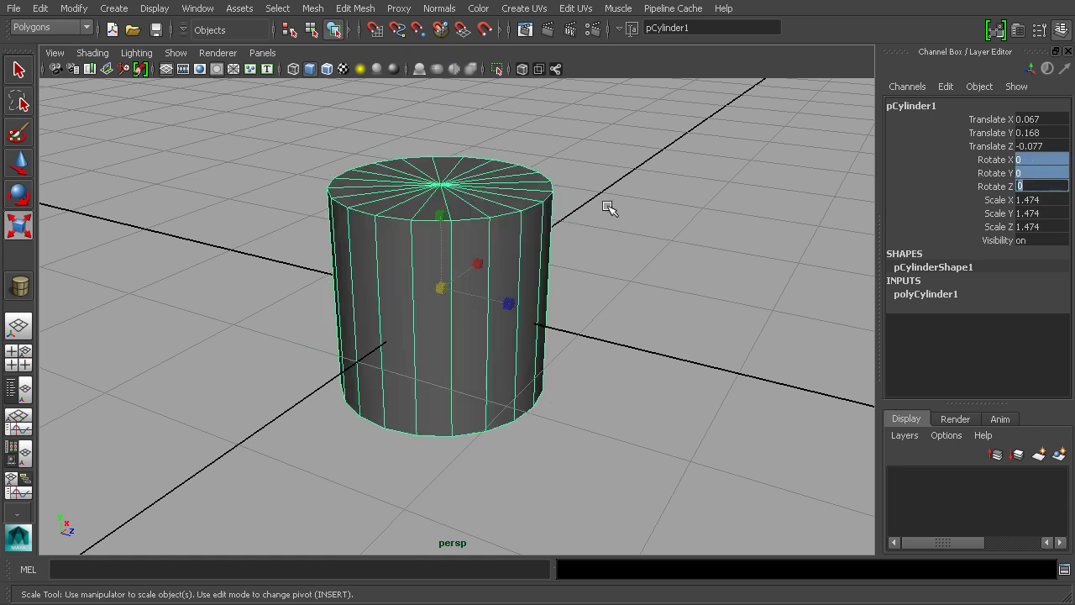
drag(1050, 119, 1052, 145)
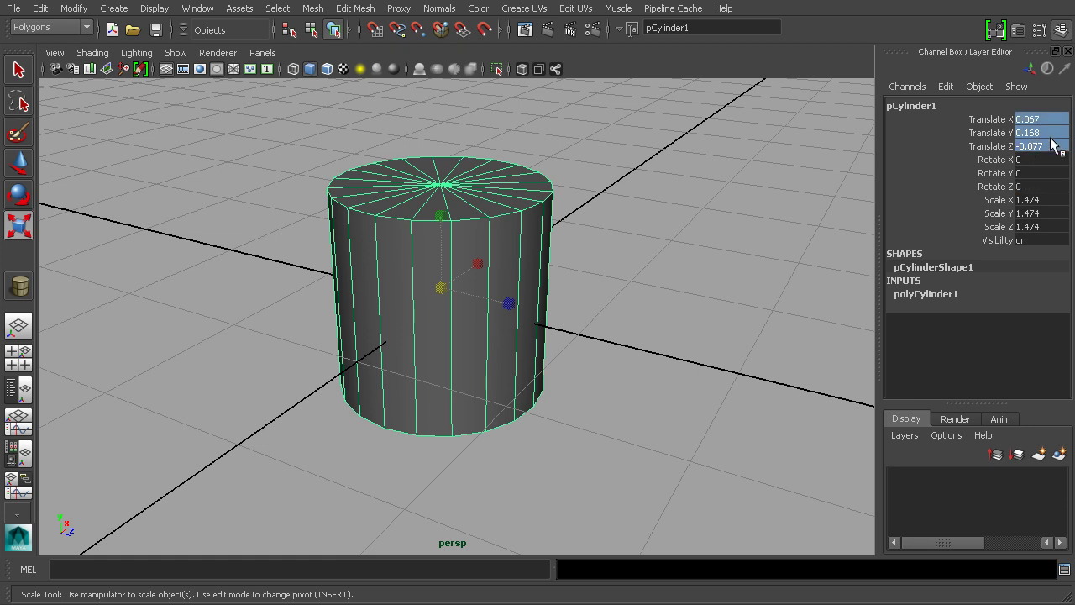
text(0)
key(Return)
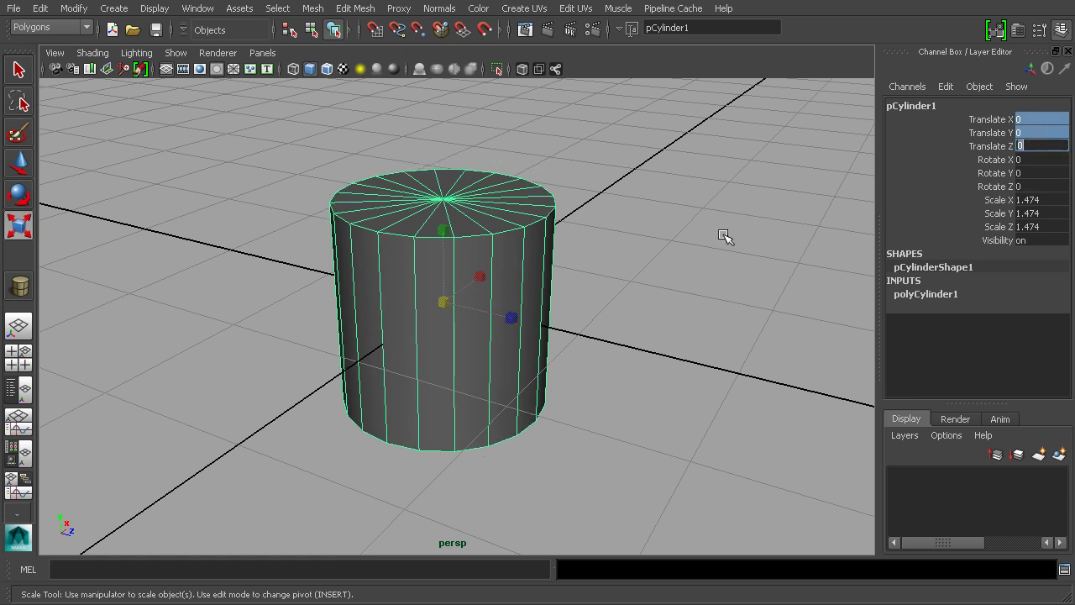
drag(1050, 201, 1048, 224)
click(1049, 224)
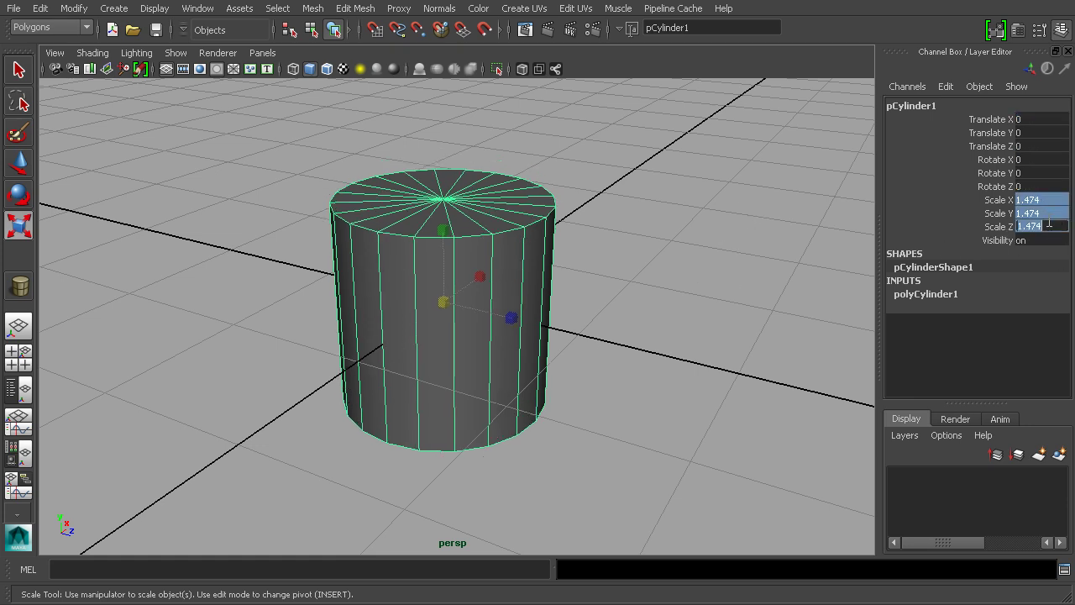
text(1)
key(Return)
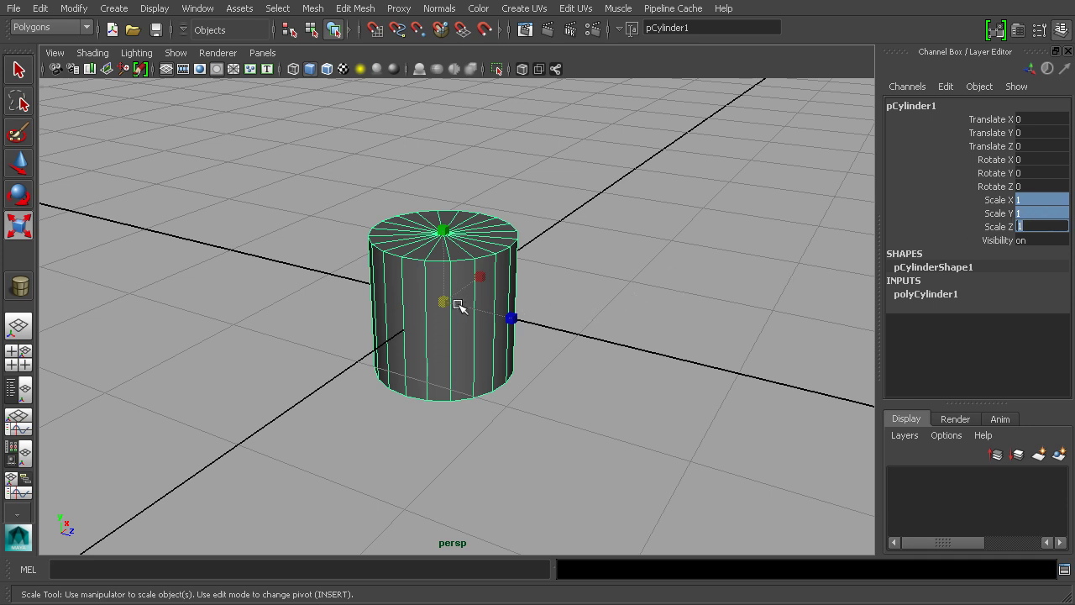
Try shrinking and enlarging the cylinder, undoing each change and the stray keyframe
drag(444, 302, 391, 321)
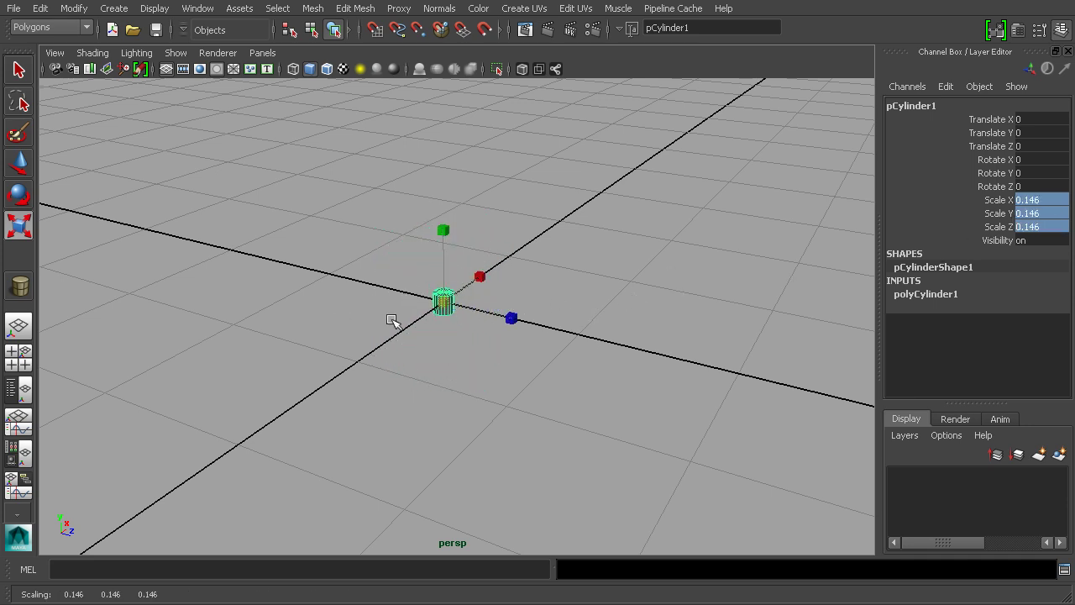
key(ctrl+z)
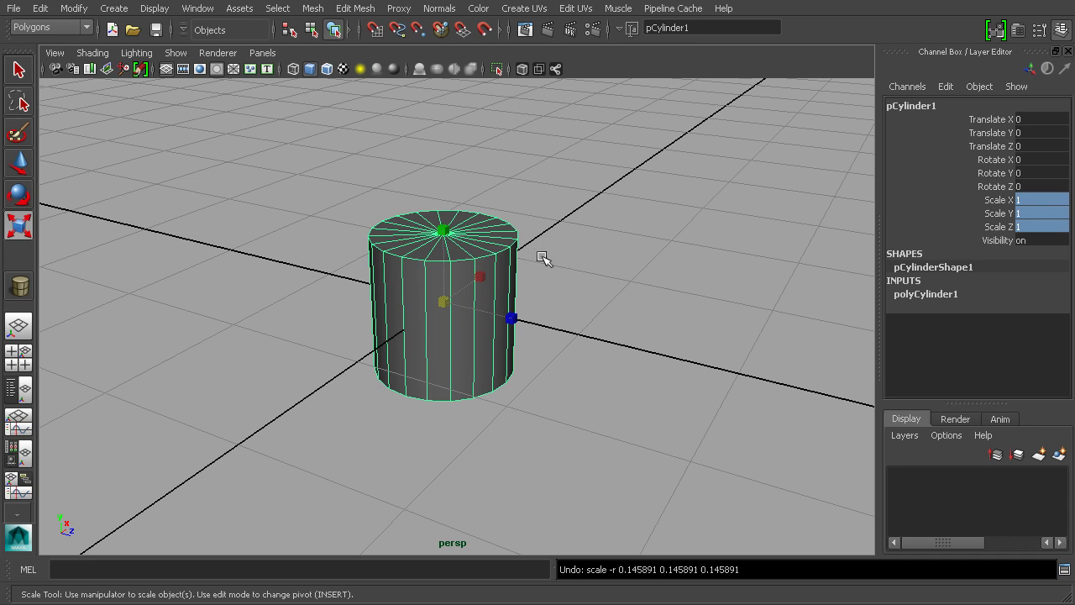
middle_drag(542, 257, 578, 255)
key(ctrl+z)
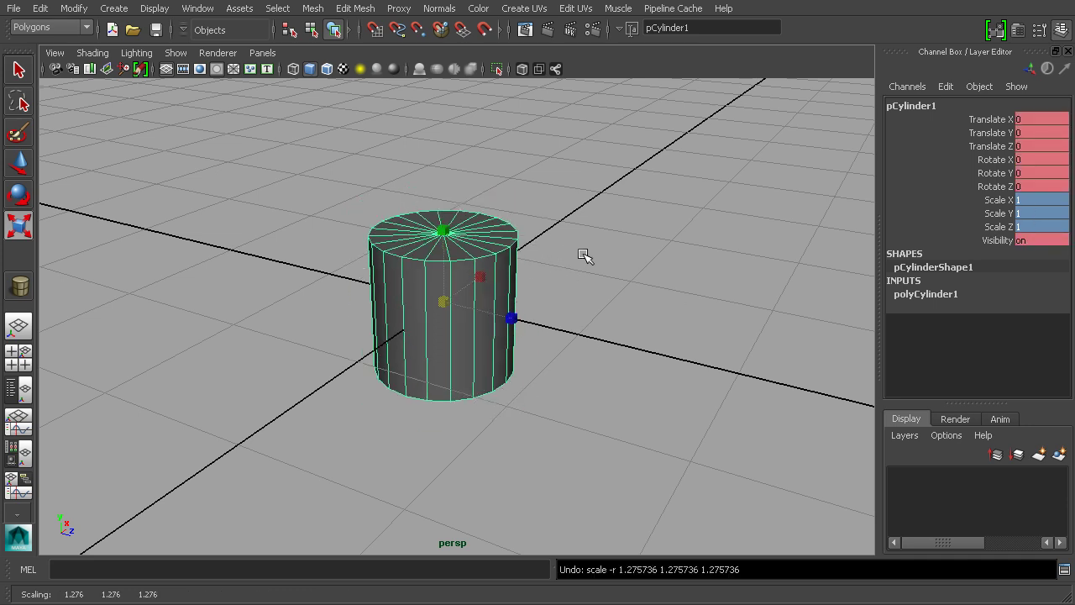
key(ctrl+z)
scroll(563, 260, up, 5)
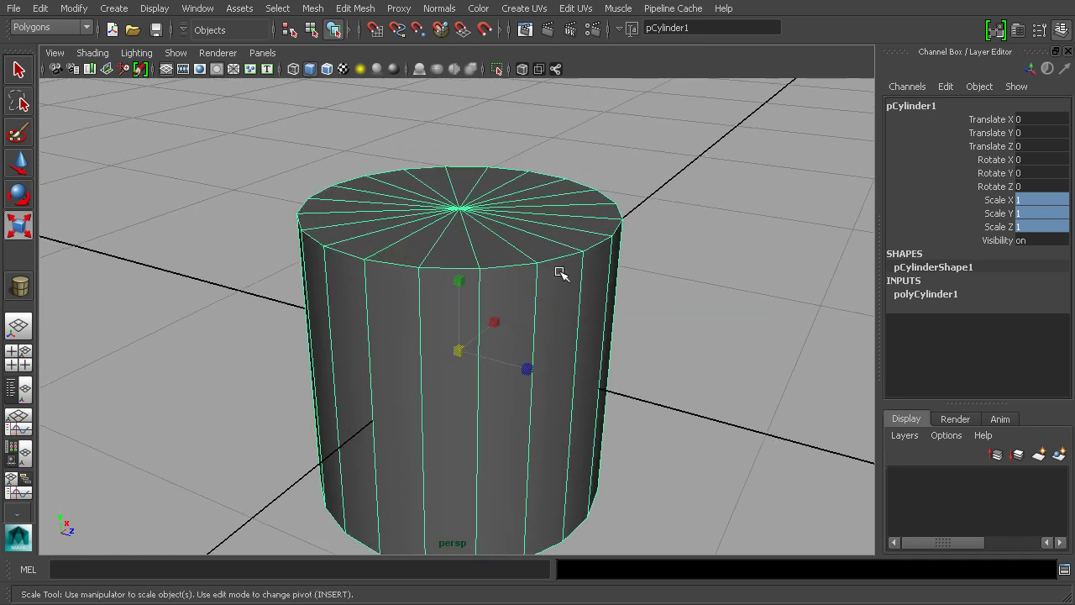
Switch to vertex mode and select six vertices on the cylinder's right top rim
right_click(561, 272)
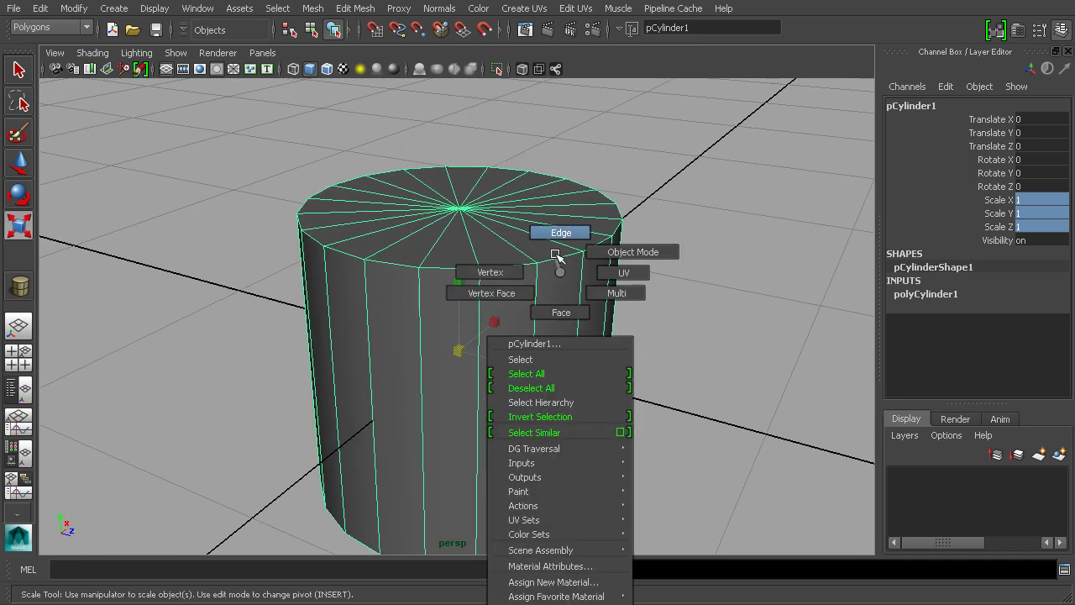
click(557, 230)
click(478, 268)
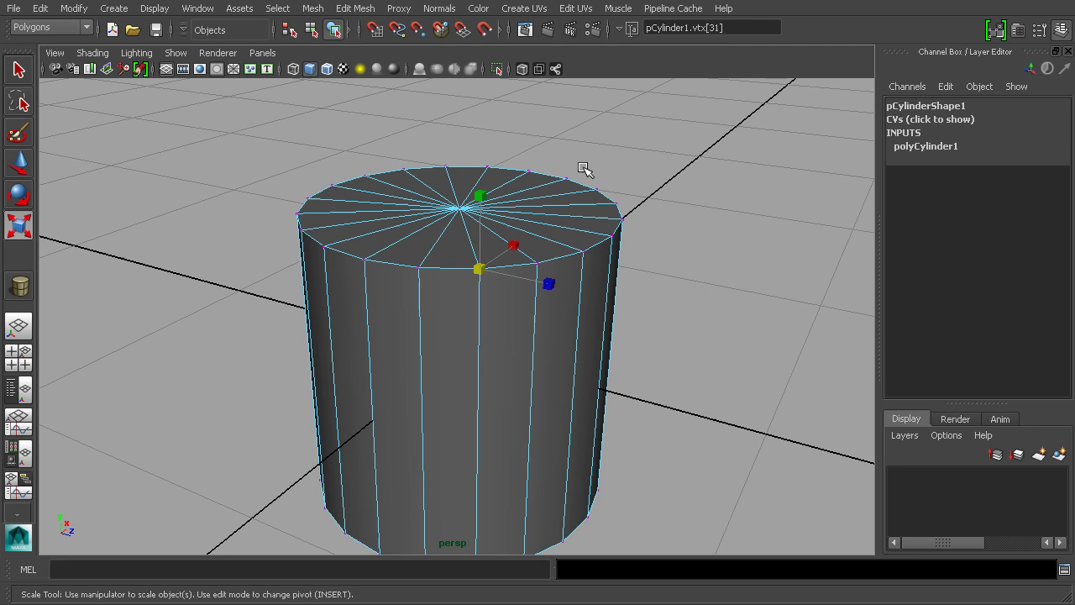
drag(583, 168, 688, 279)
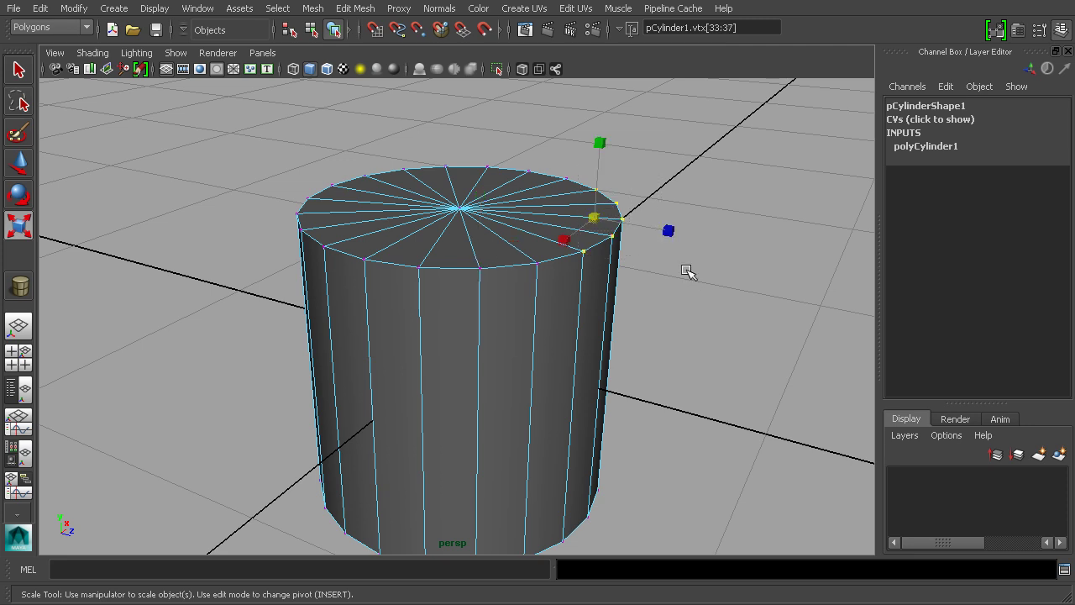
shift+click(564, 177)
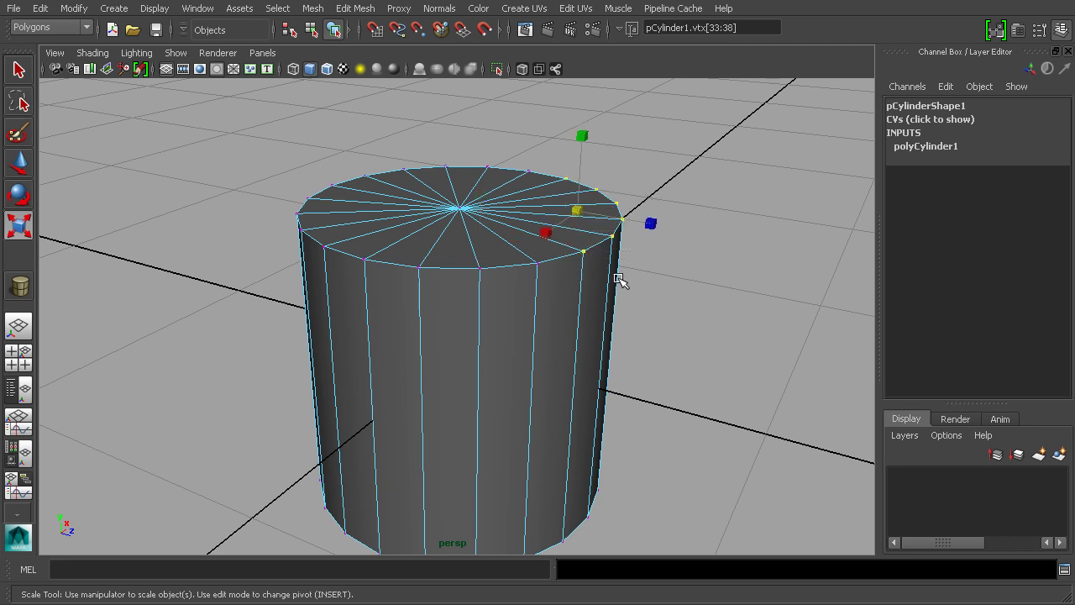
Test-move the selected rim vertices, undo the move, and orbit to a higher view
key(w)
drag(576, 210, 648, 252)
key(ctrl+z)
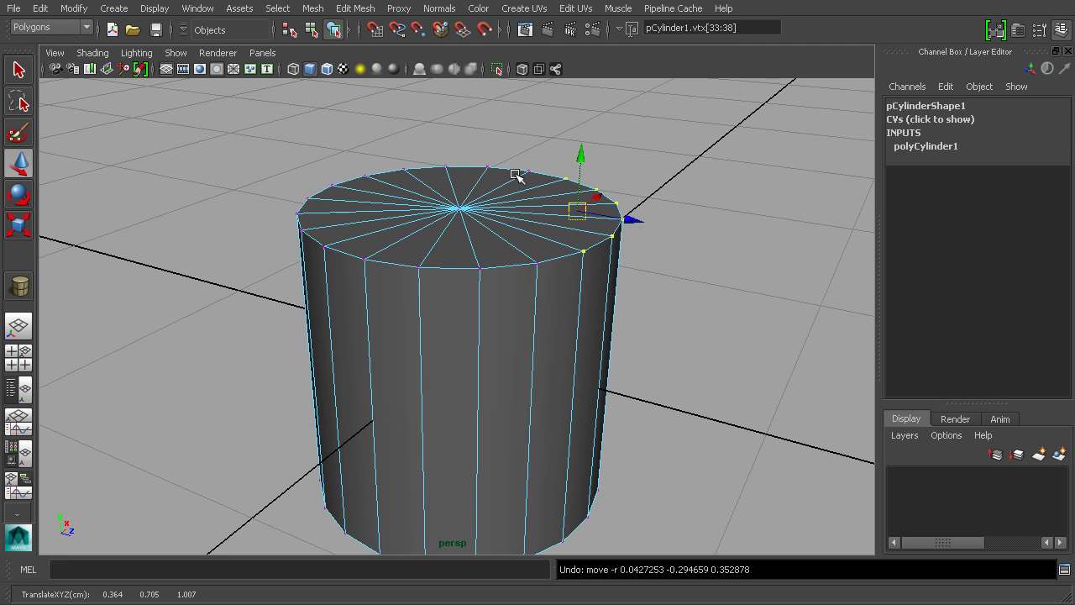
alt+drag(663, 297, 614, 283)
scroll(616, 293, down, 3)
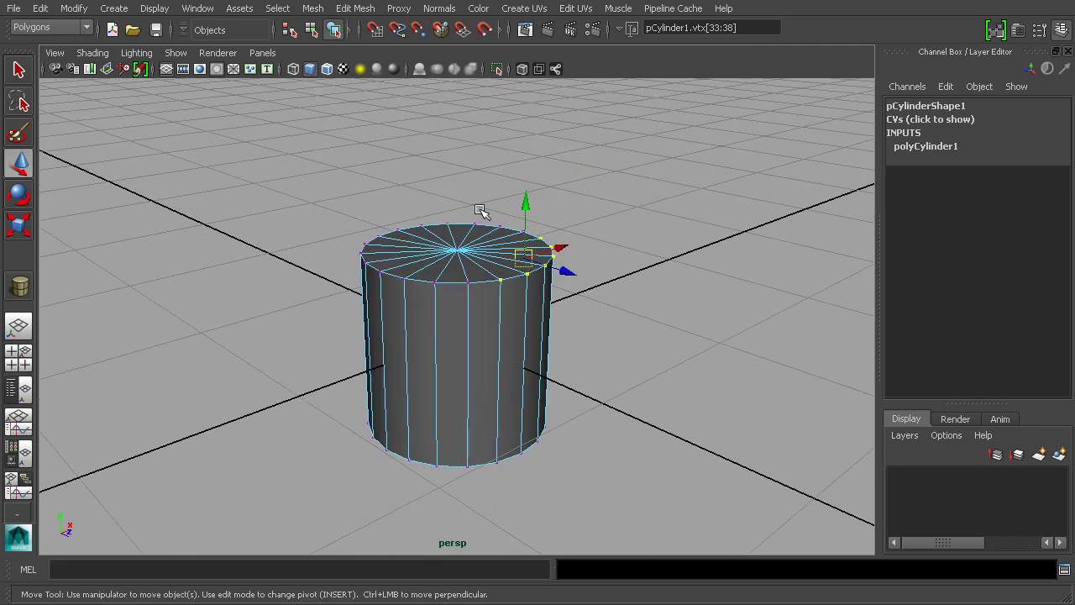
key(space)
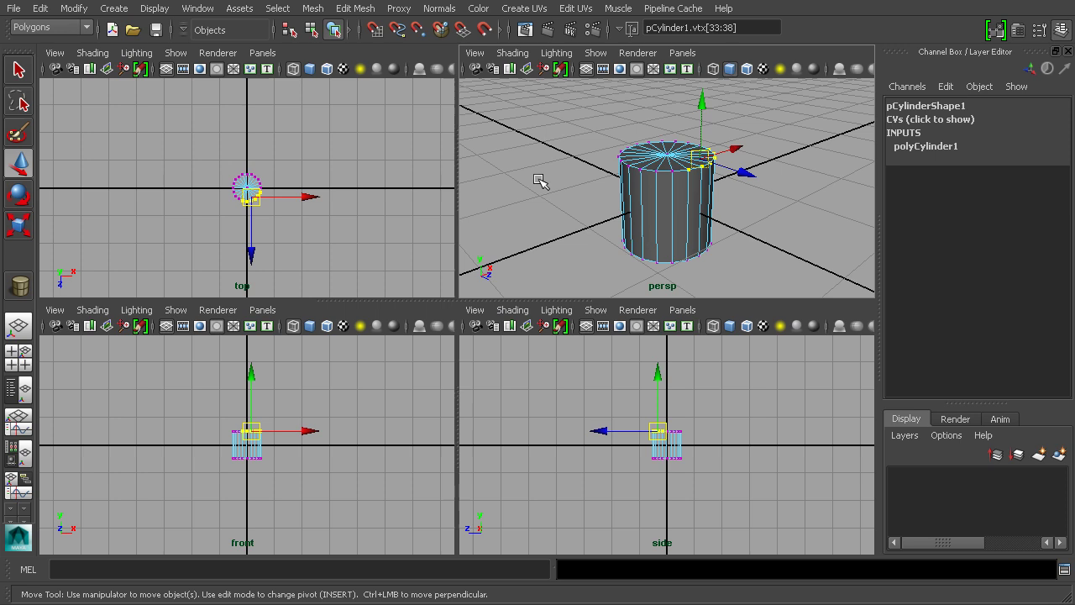
alt+middle_drag(312, 451, 281, 434)
scroll(335, 425, up, 3)
drag(273, 430, 277, 395)
key(ctrl+z)
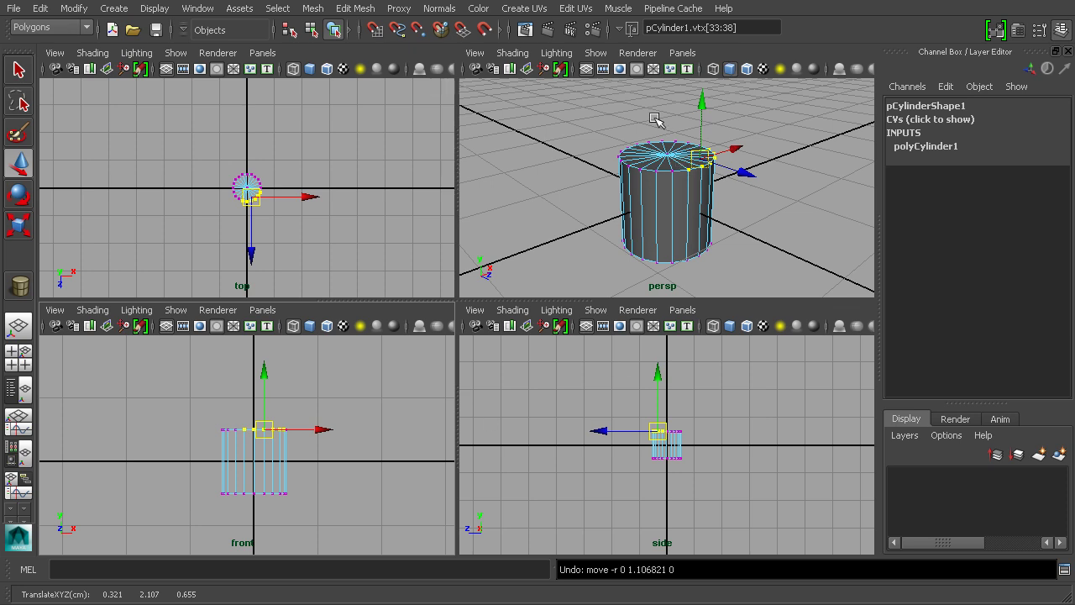